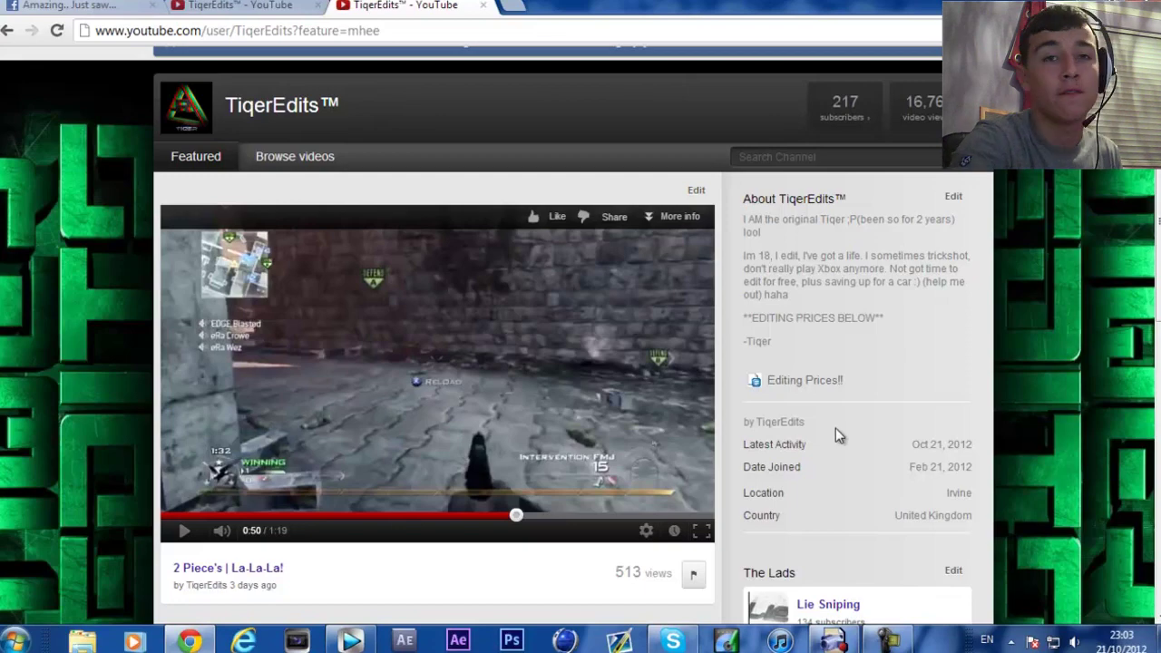
# - Switch to Vegas Pro and delete the gameplay clip from the timeline
pyautogui.click(358, 642)
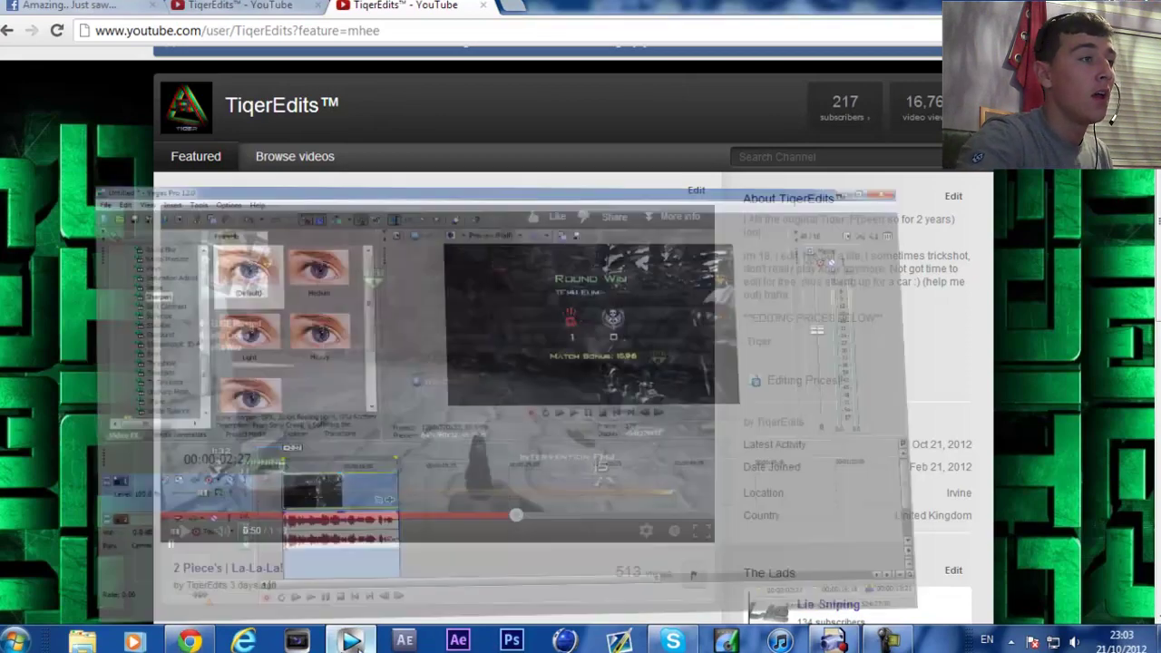
pyautogui.click(340, 455)
pyautogui.press('Delete')
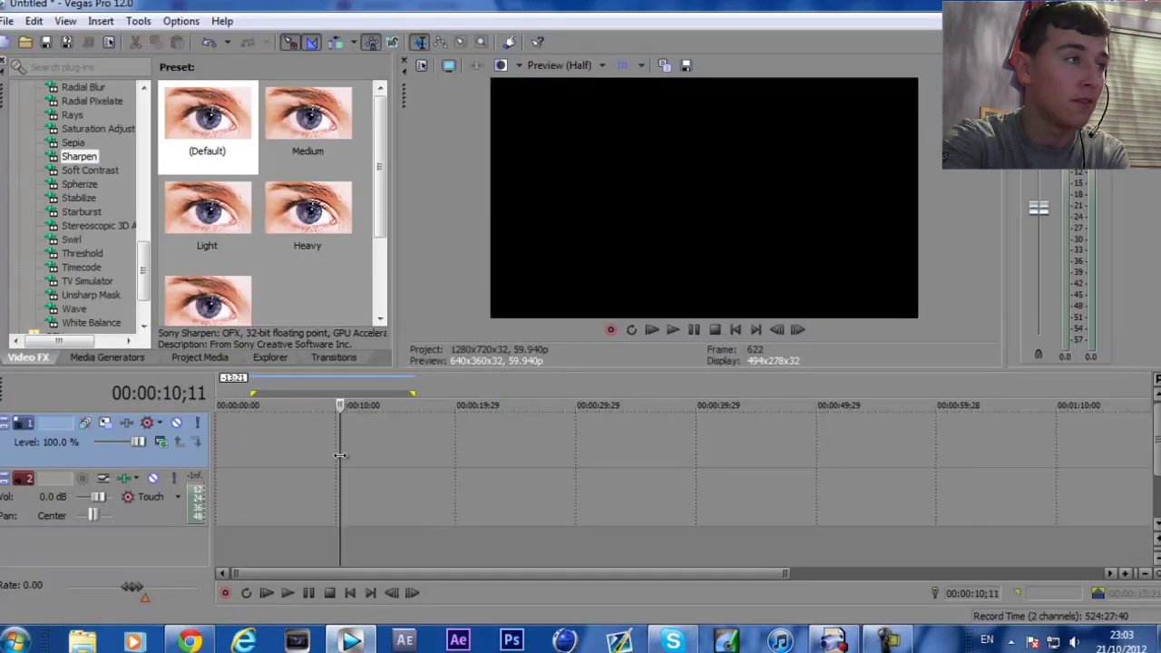
pyautogui.press('space')
pyautogui.hotkey('alt', 'Tab')
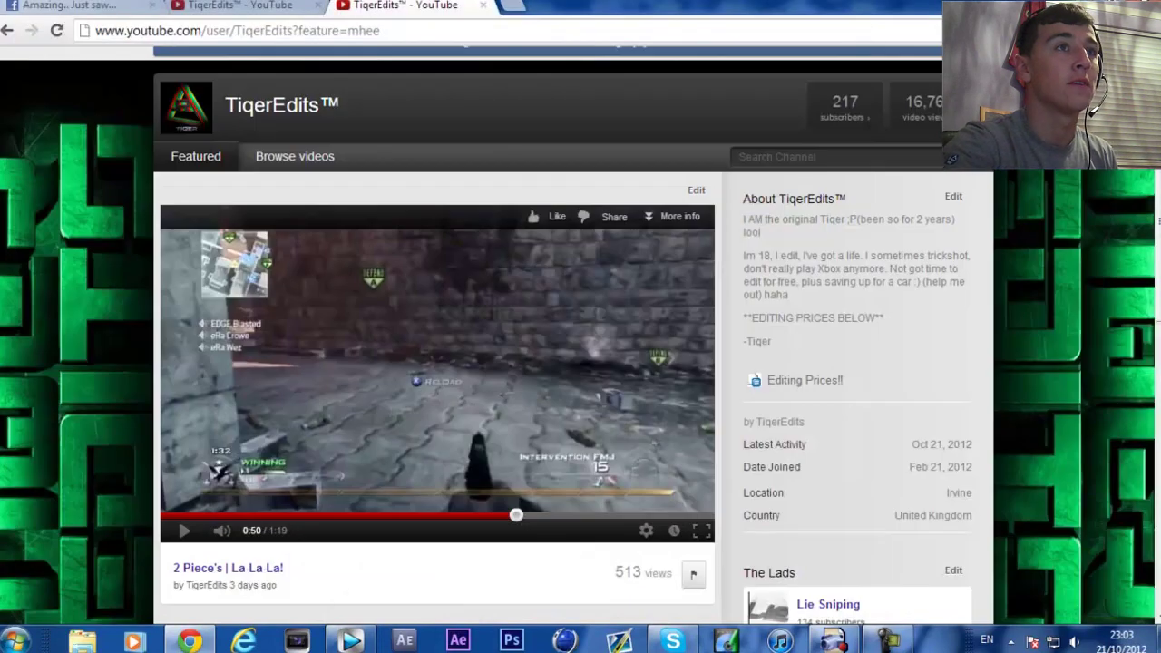
pyautogui.hotkey('alt', 'Tab')
pyautogui.press('super+d')
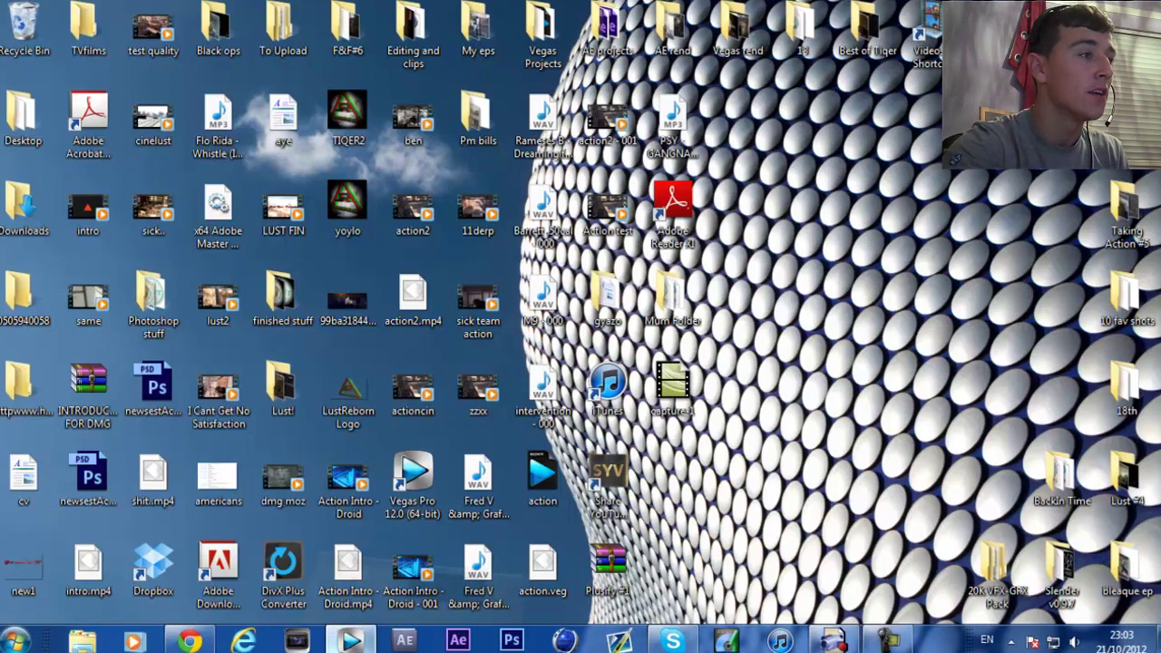
pyautogui.click(350, 641)
pyautogui.click(887, 643)
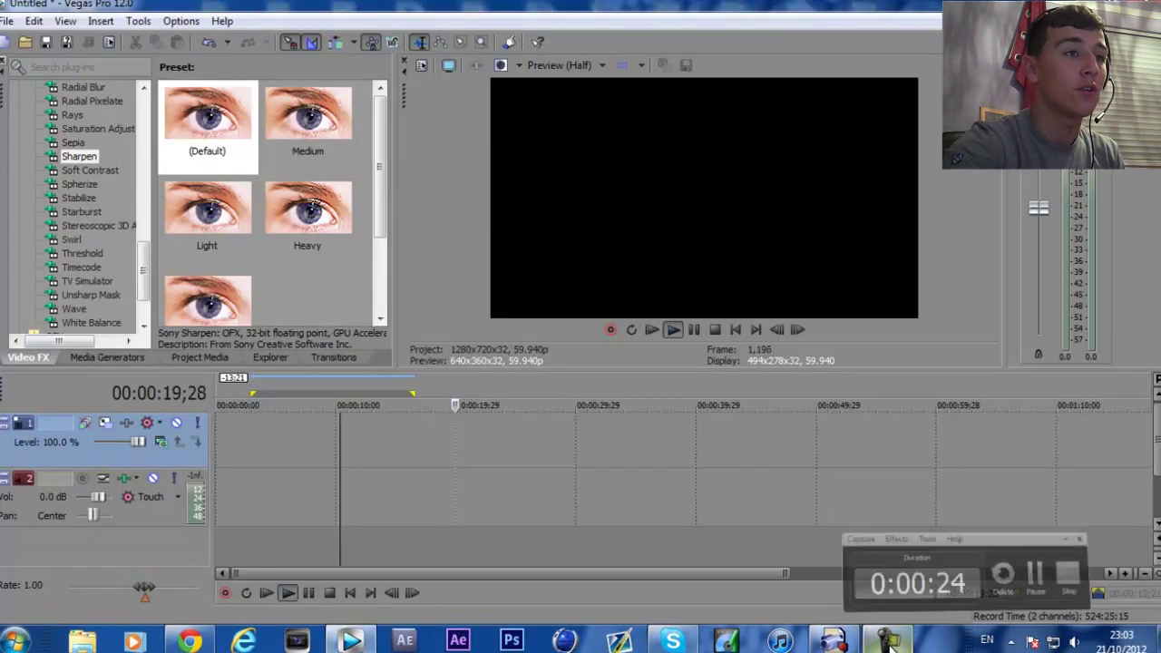
pyautogui.press('super+d')
pyautogui.click(350, 641)
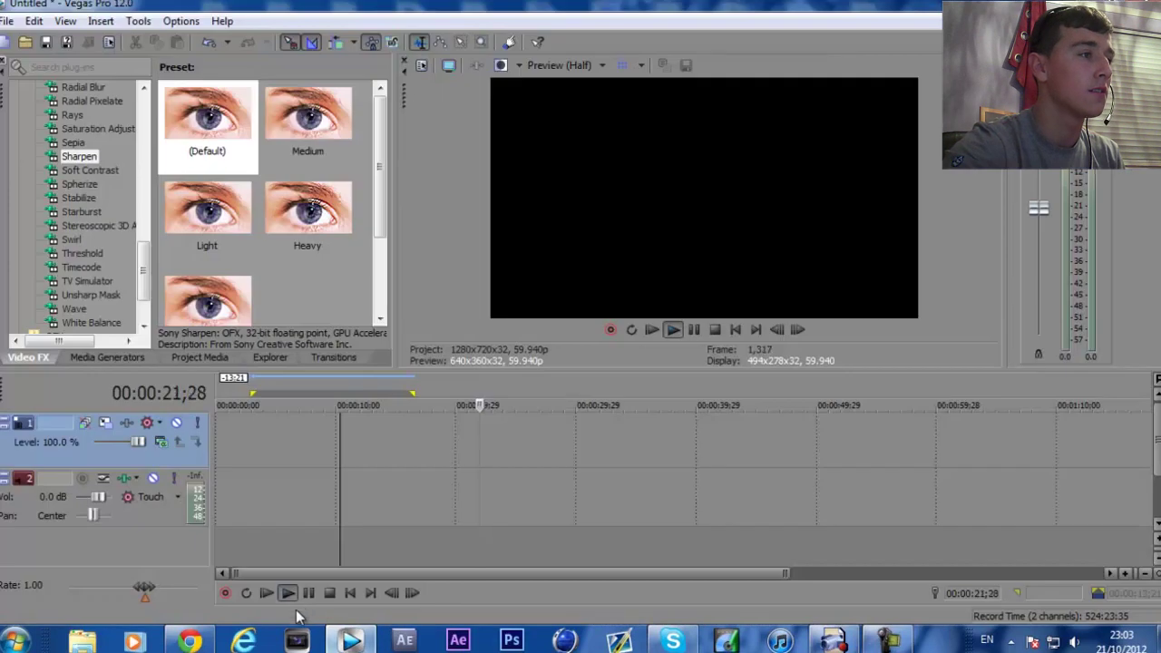
pyautogui.click(330, 594)
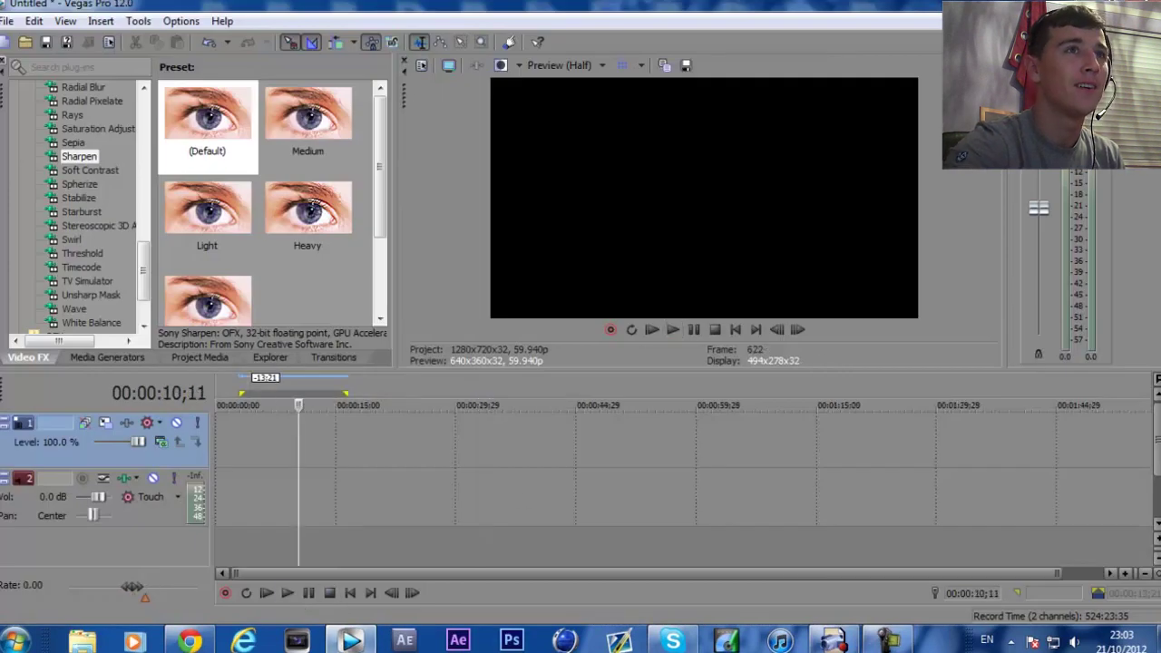
# - Undo the clip deletion and look at the restored clip's Event Pan/Crop settings
pyautogui.hotkey('ctrl', 'z')
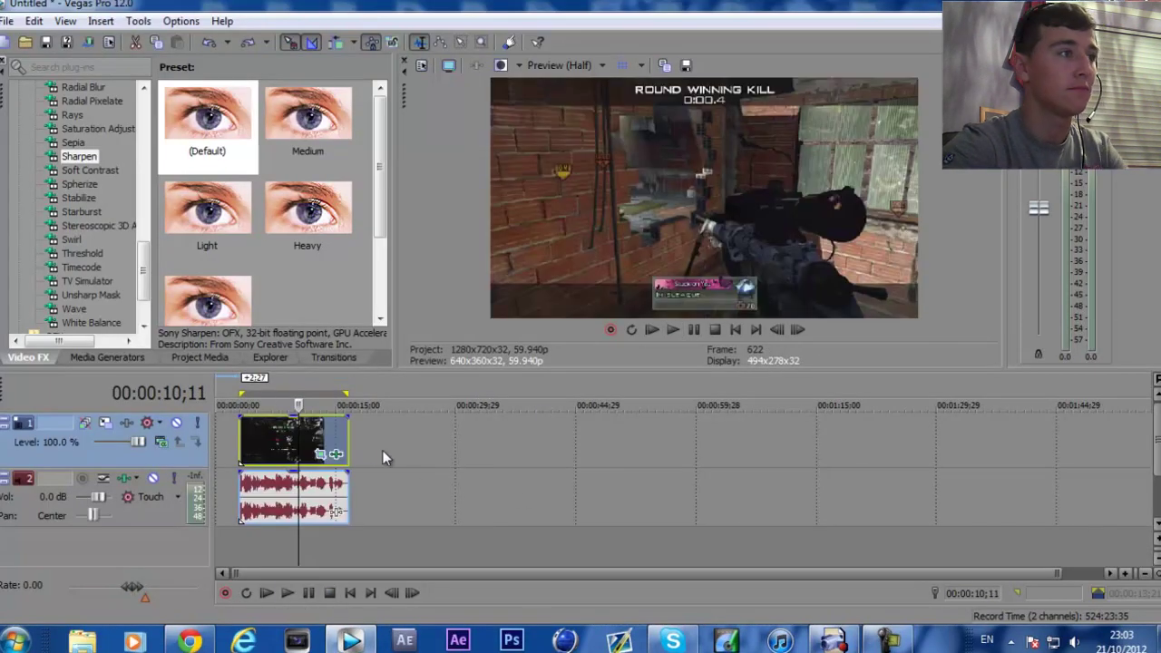
pyautogui.scroll(4, 399, 454)
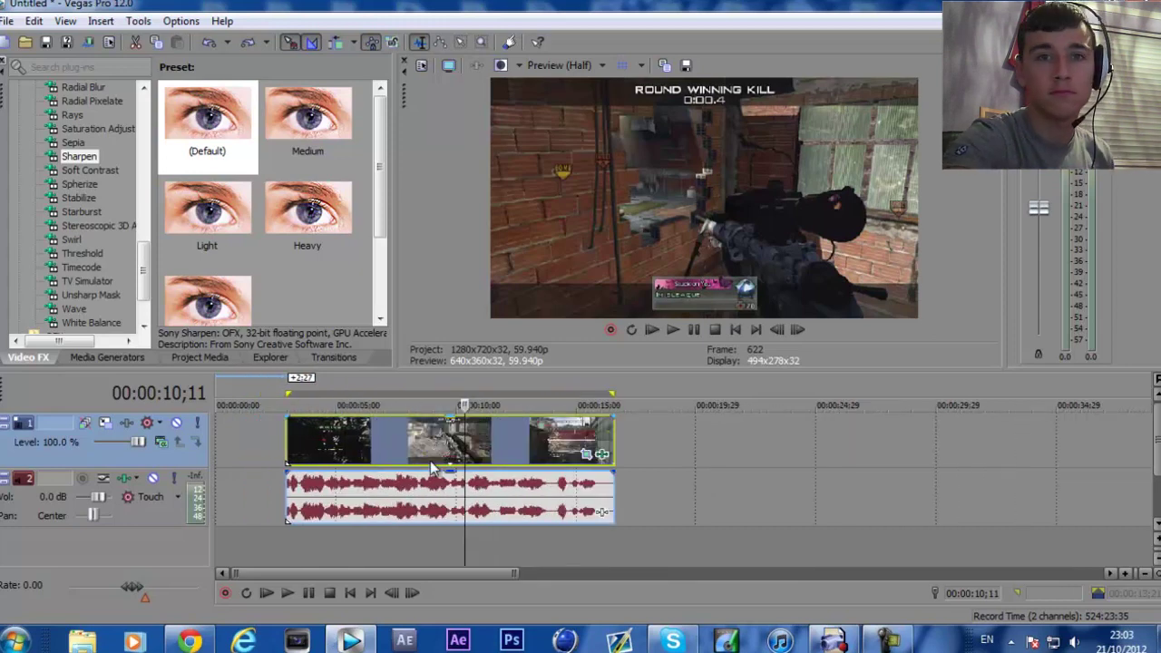
pyautogui.doubleClick(431, 452)
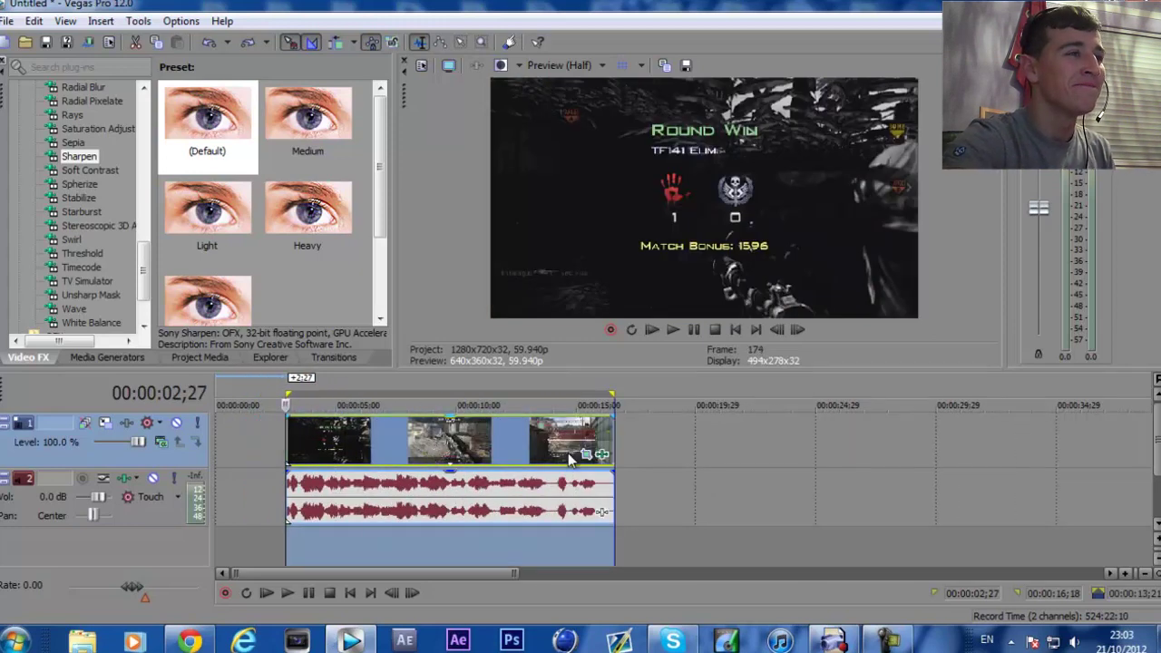
pyautogui.click(493, 446)
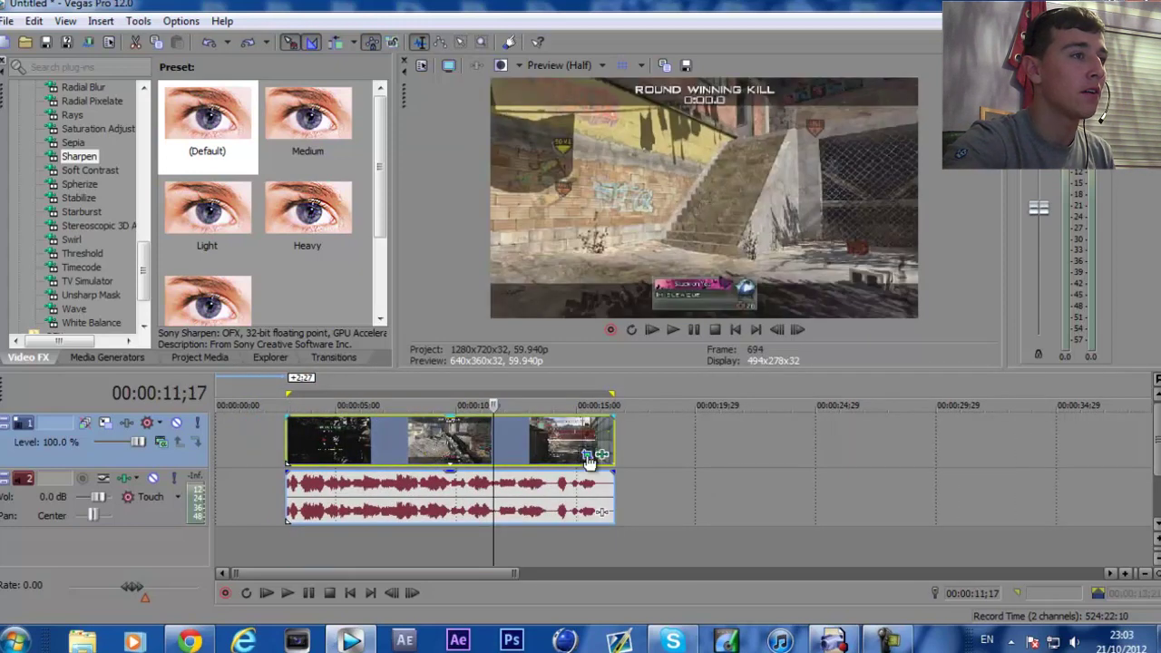
pyautogui.click(586, 454)
pyautogui.click(639, 117)
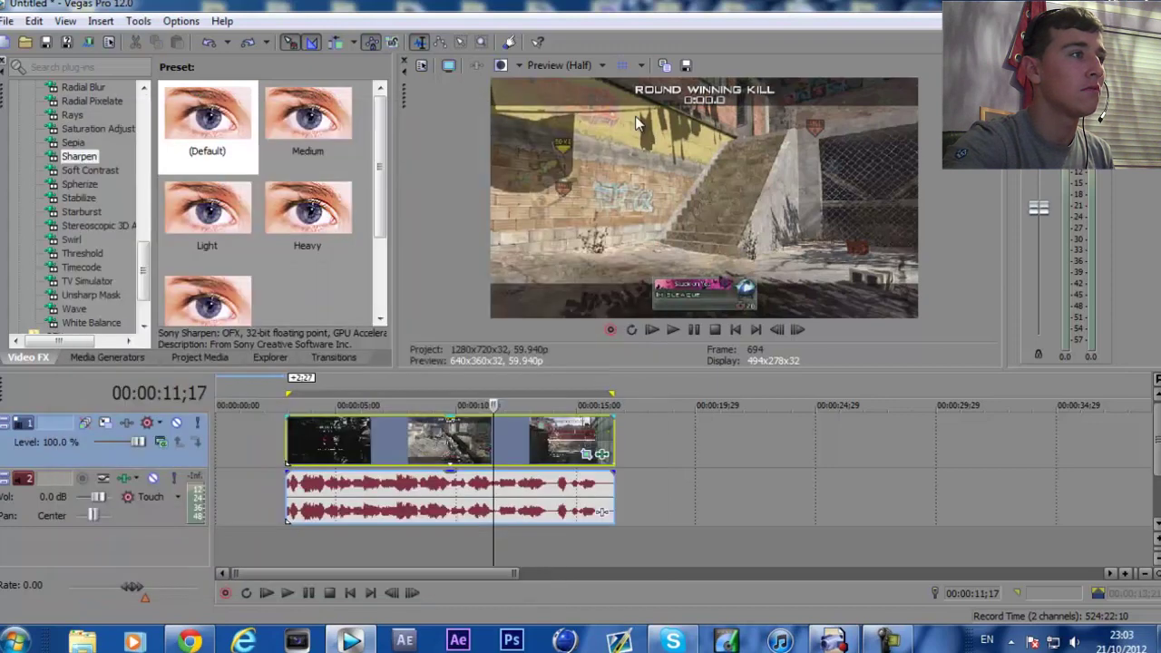
# - Replace the timeline clip with a fresh copy of Favela tag shot.mp4 from the project media and fit the loop region to it
pyautogui.click(80, 357)
pyautogui.click(199, 357)
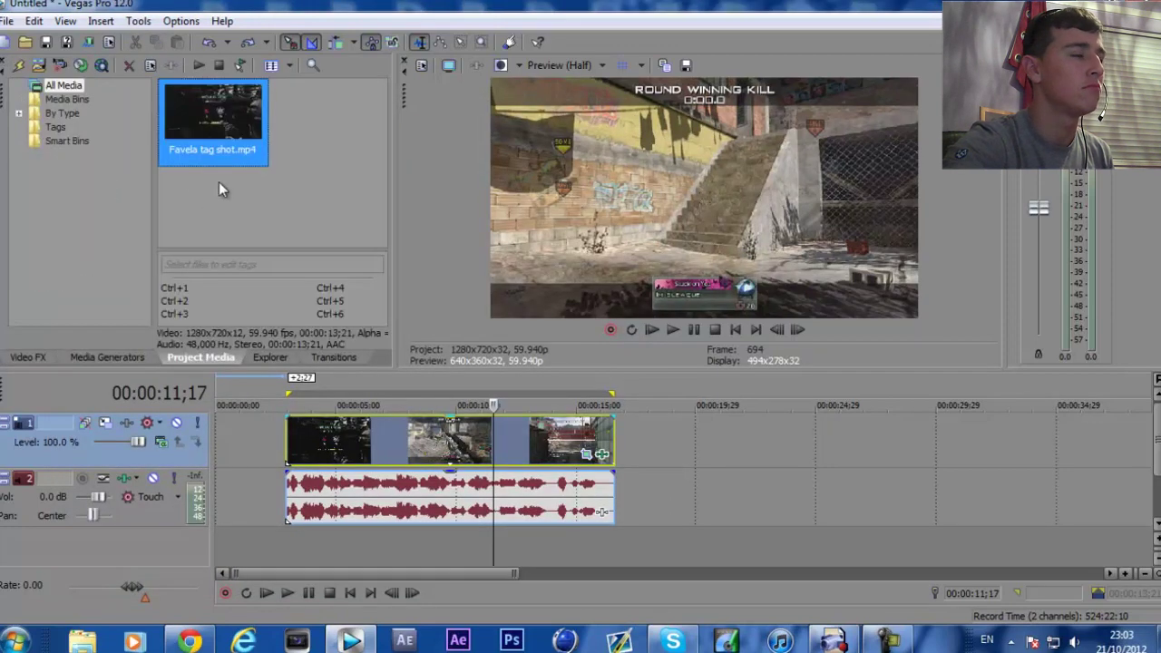
pyautogui.moveTo(211, 113); pyautogui.dragTo(721, 445)
pyautogui.click(430, 443)
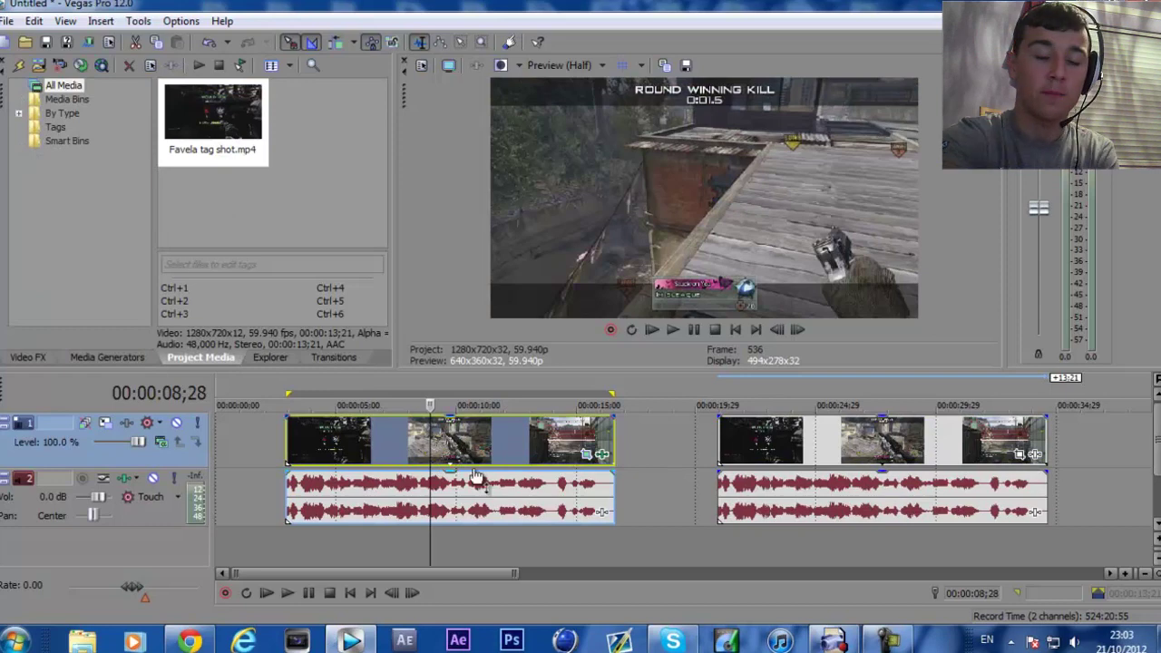
pyautogui.press('Delete')
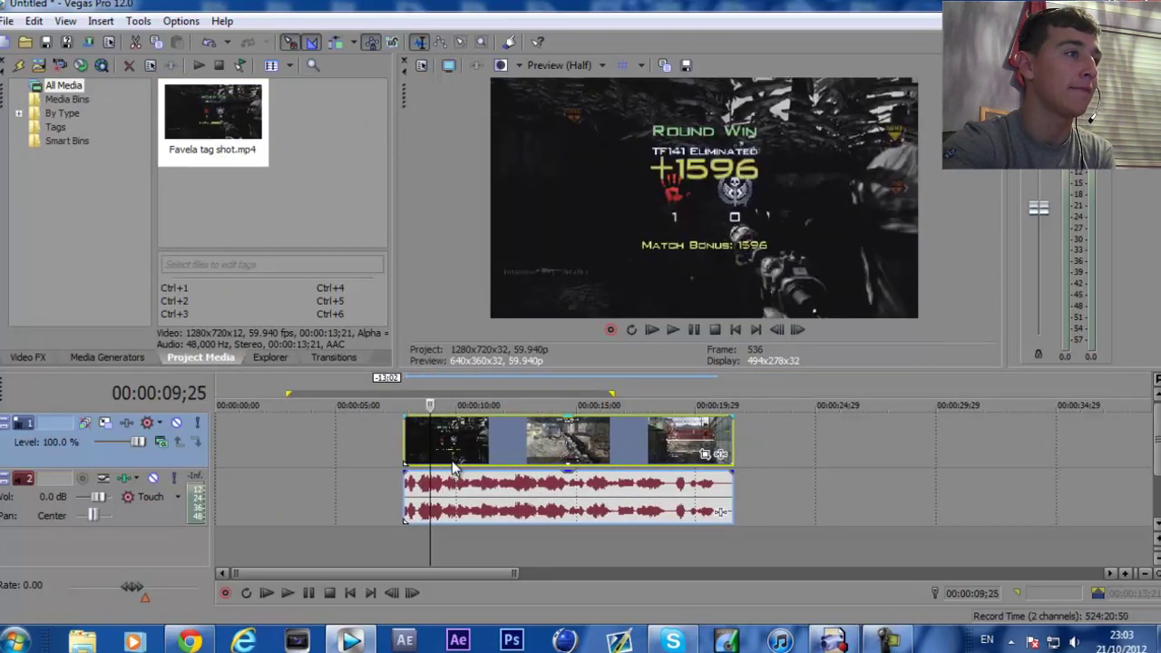
pyautogui.doubleClick(492, 450)
pyautogui.click(539, 448)
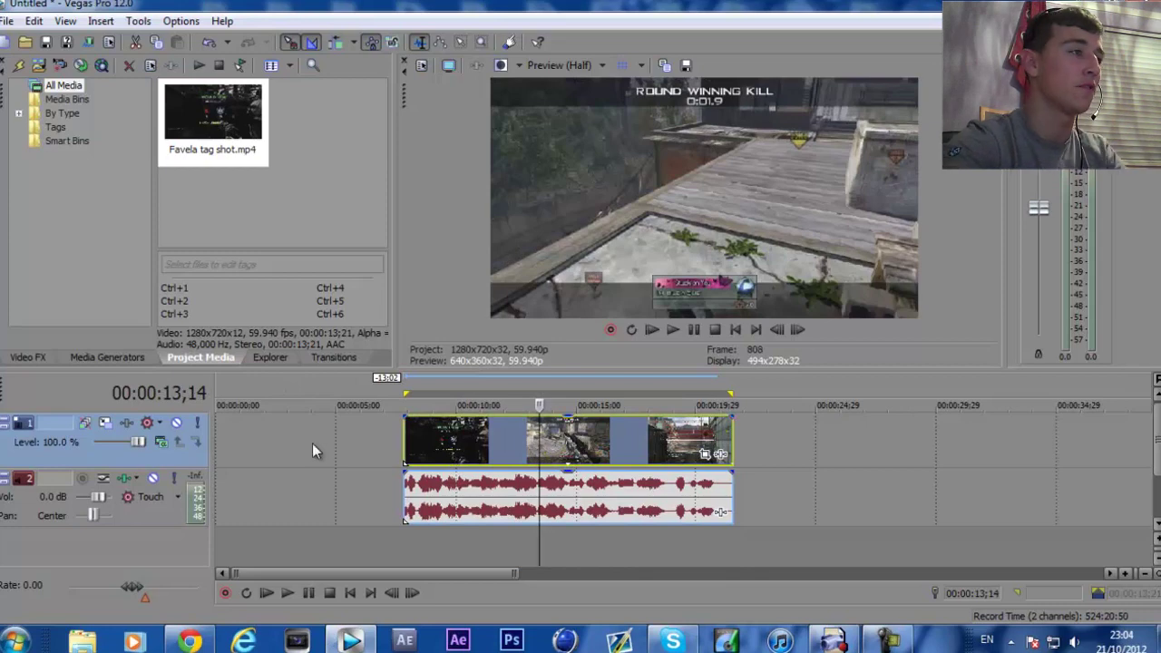
# - Apply the HD PVR pan/crop preset to the clip, then tighten the crop frame to about 1,248.6 by 702.4
pyautogui.click(27, 358)
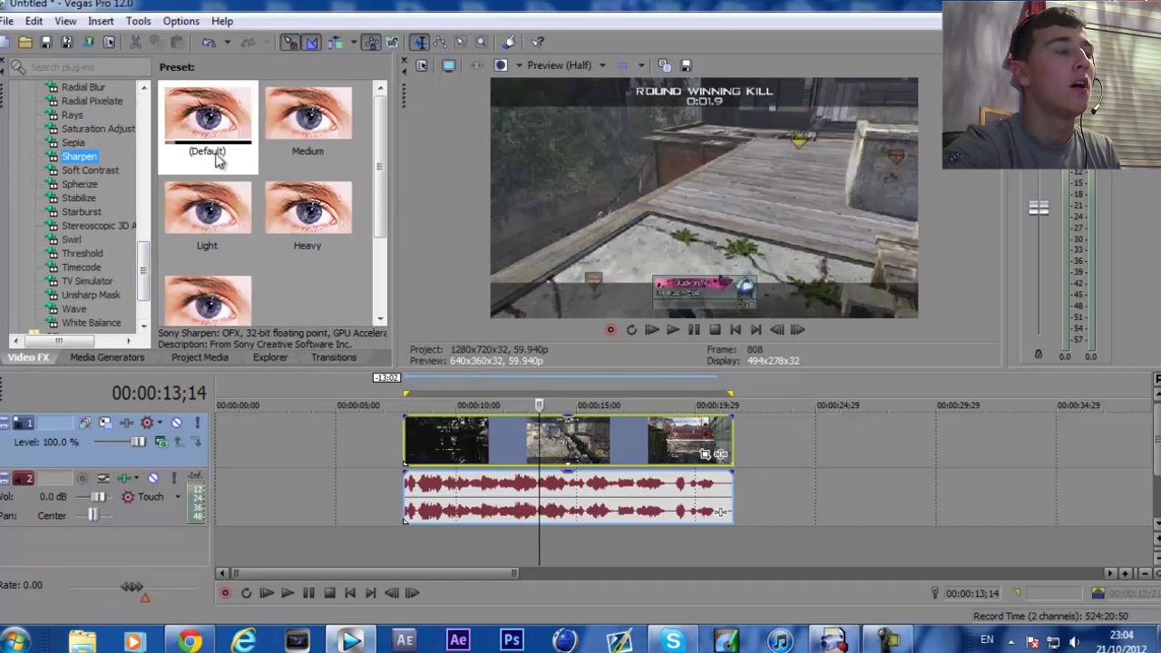
pyautogui.scroll(-2, 377, 192)
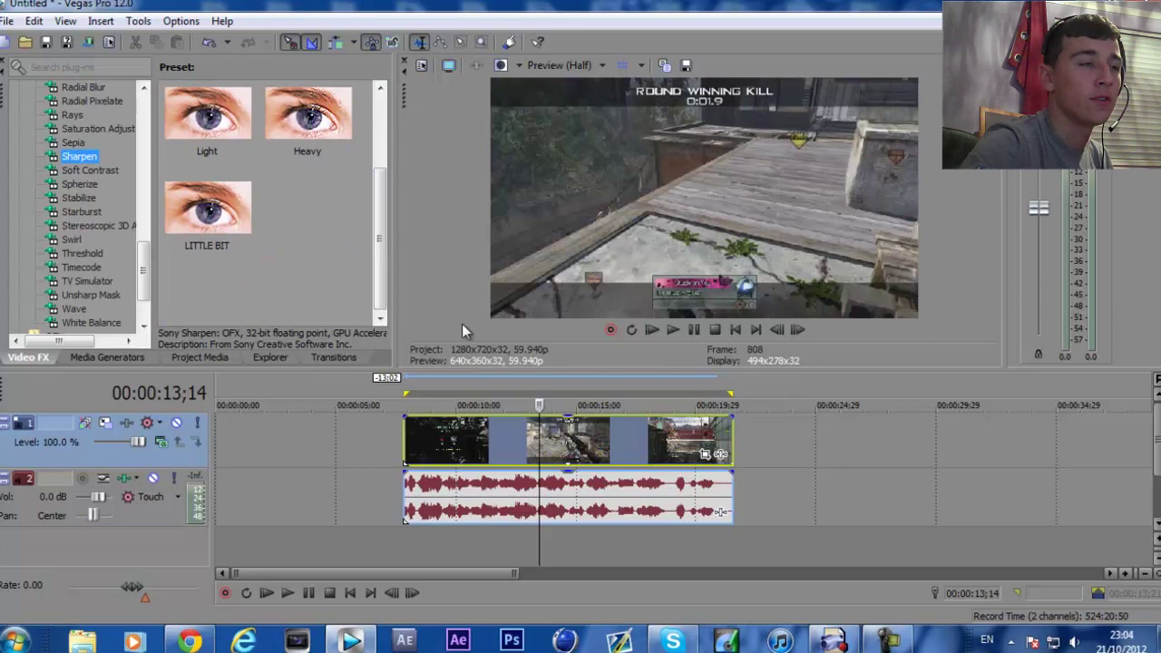
pyautogui.click(705, 453)
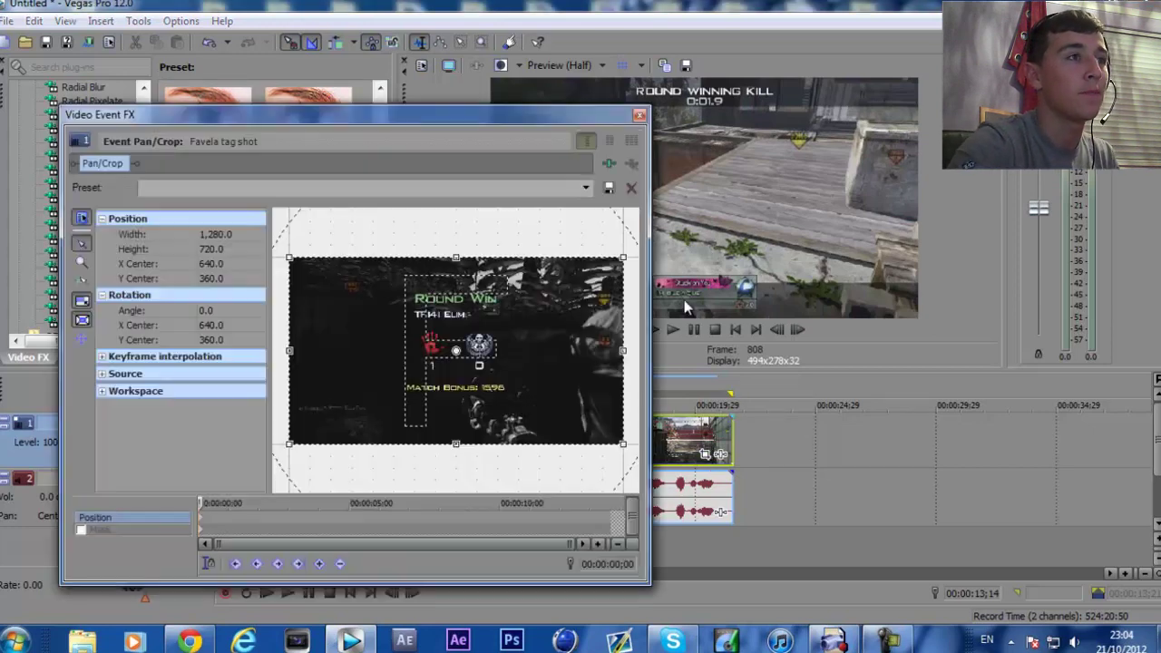
pyautogui.click(585, 188)
pyautogui.click(210, 262)
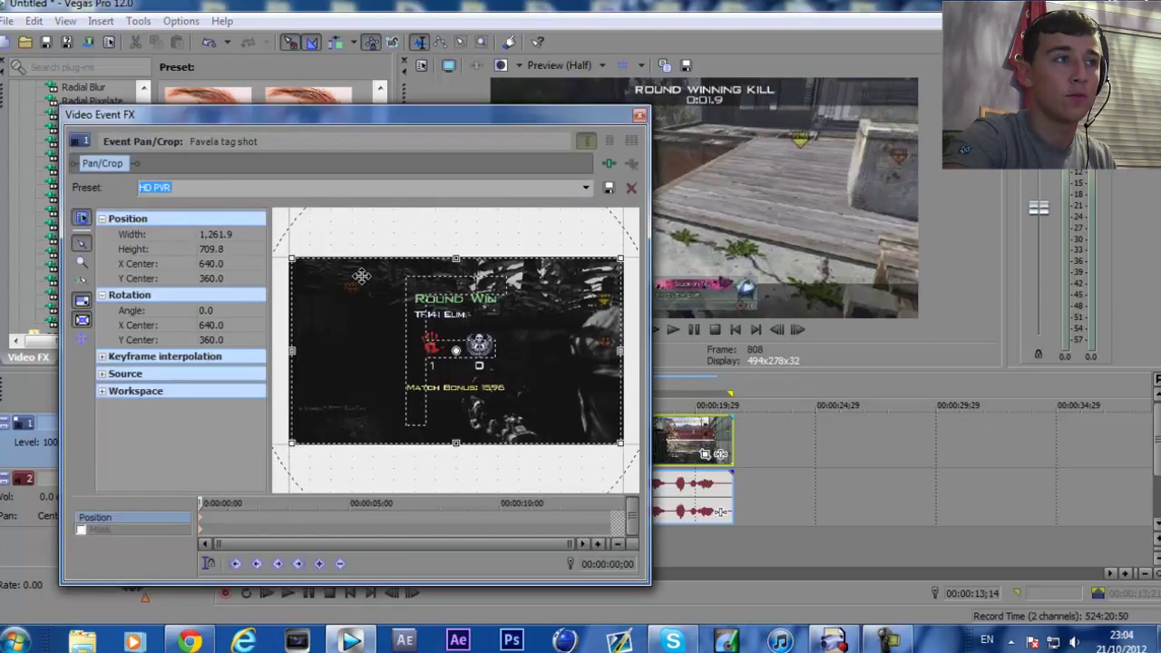
pyautogui.moveTo(625, 264); pyautogui.dragTo(624, 259)
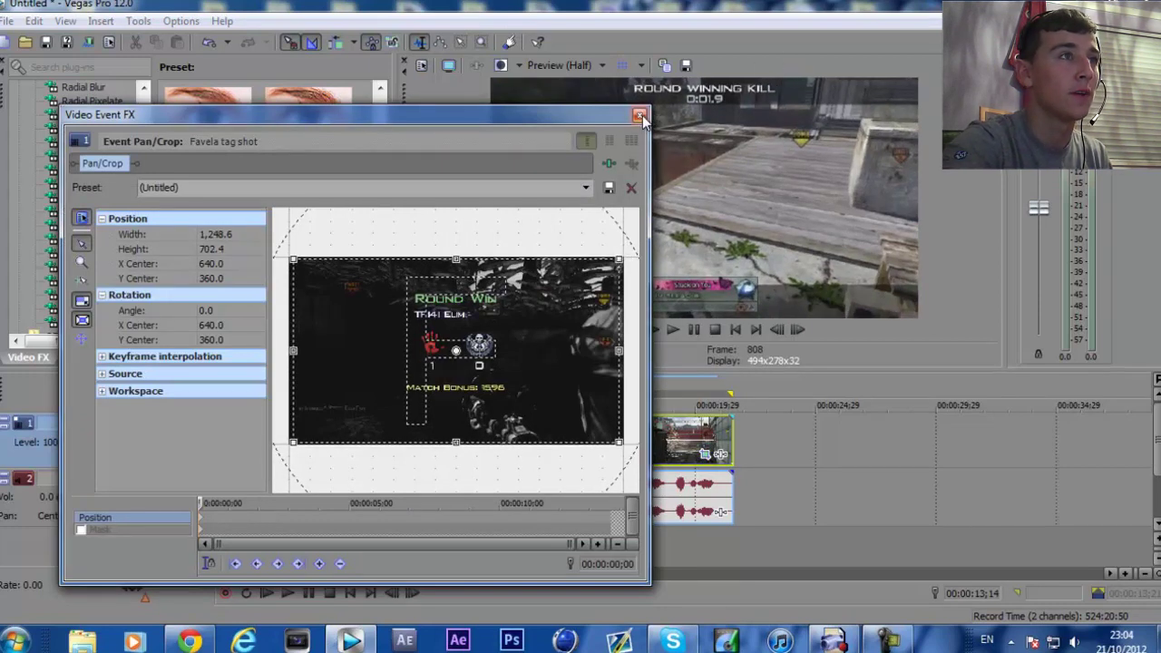
pyautogui.click(585, 186)
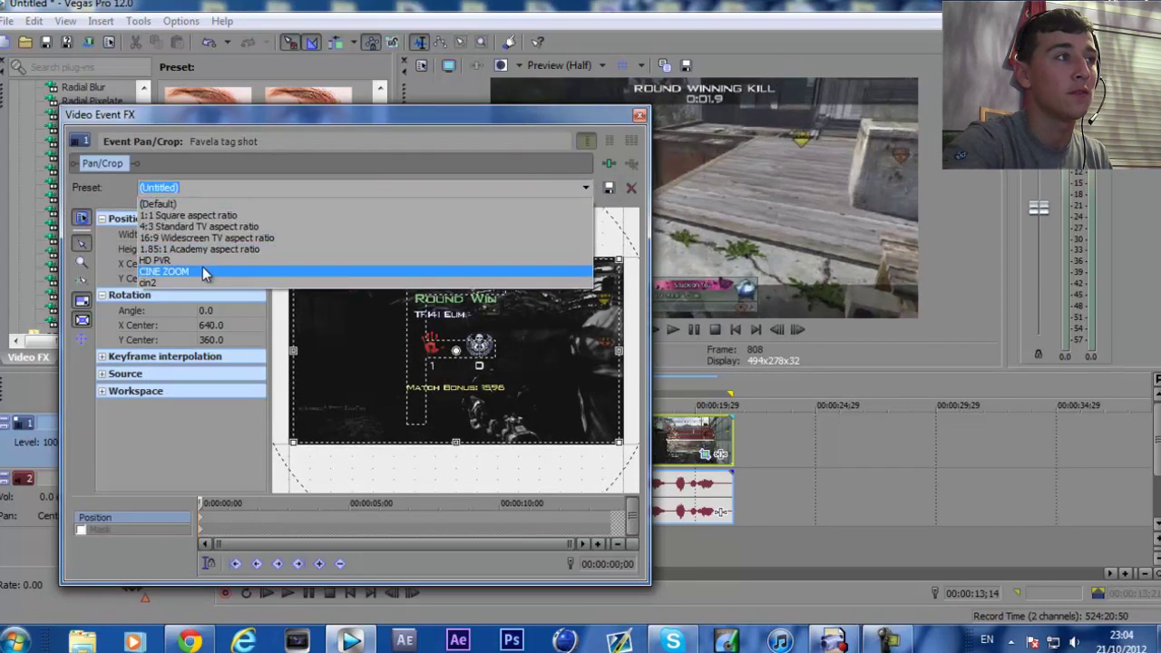
pyautogui.click(641, 123)
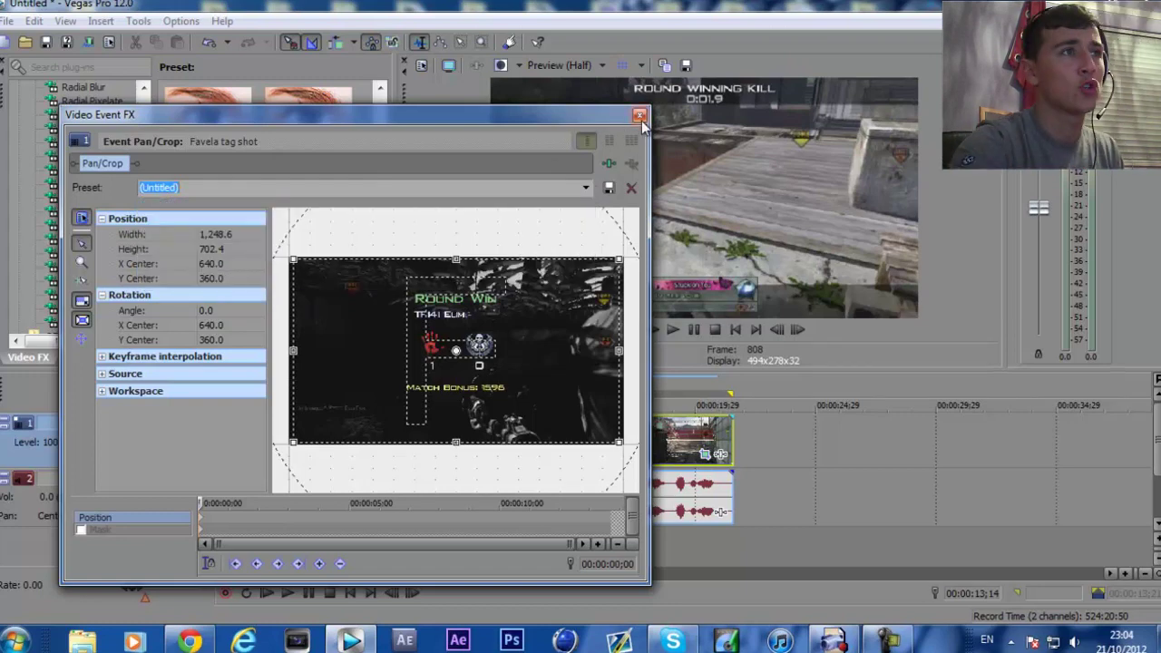
pyautogui.click(639, 117)
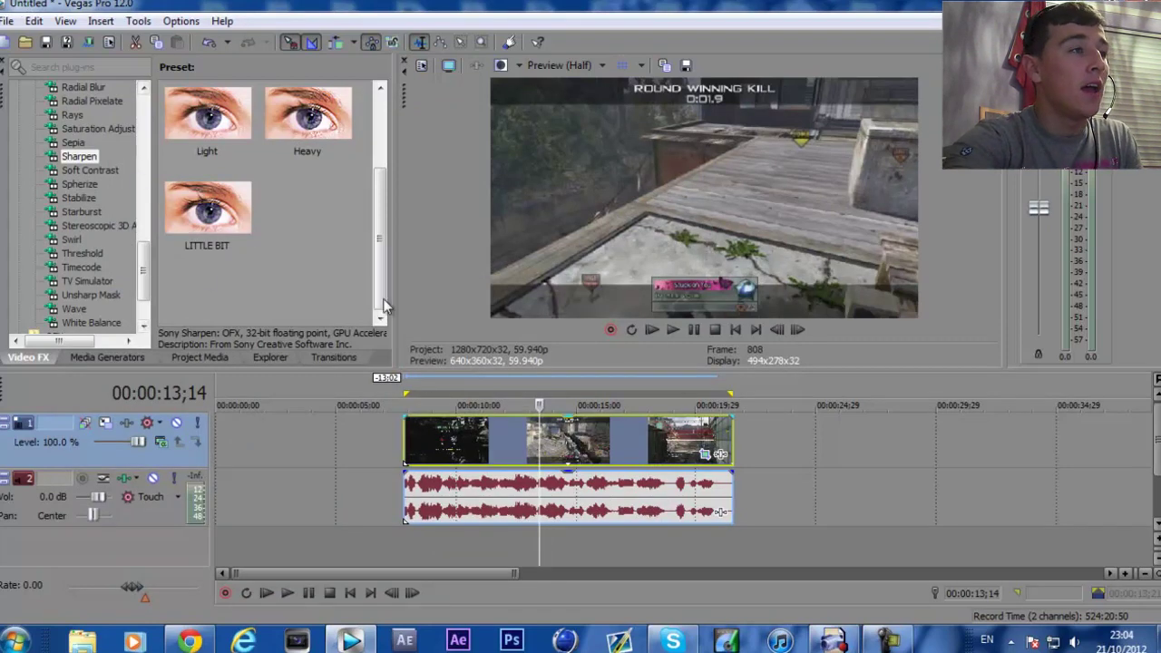
# - Add the default Sharpen effect to the clip, lower its amount to about 0.061 and switch the effect off
pyautogui.moveTo(382, 278); pyautogui.dragTo(374, 202)
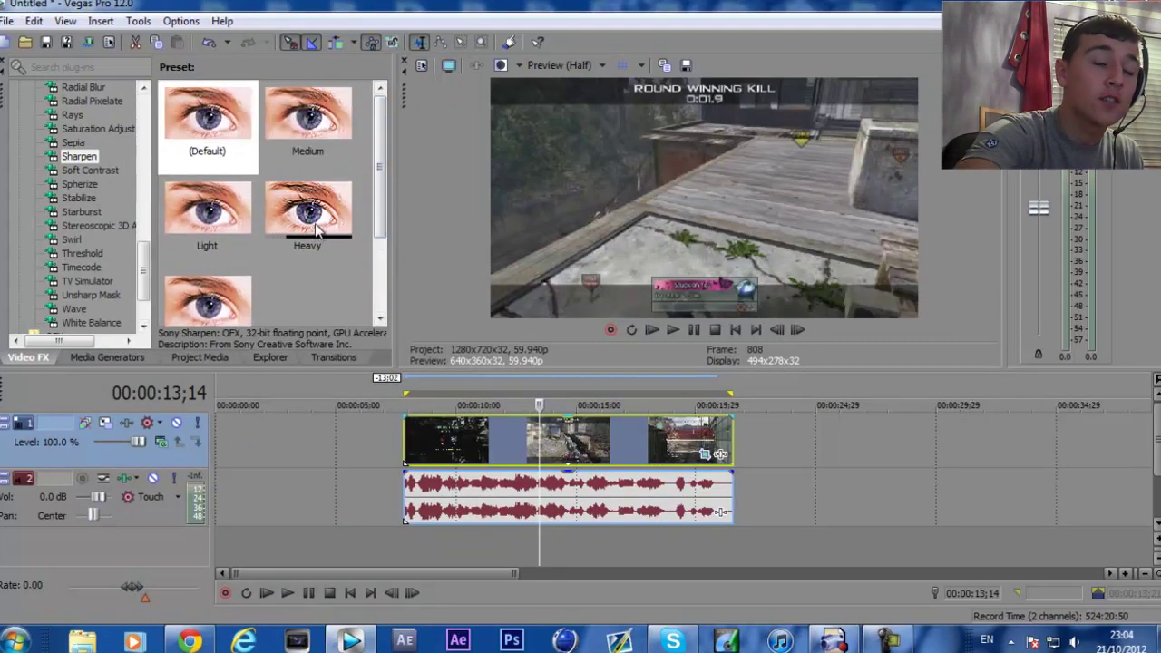
pyautogui.moveTo(214, 131); pyautogui.dragTo(567, 442)
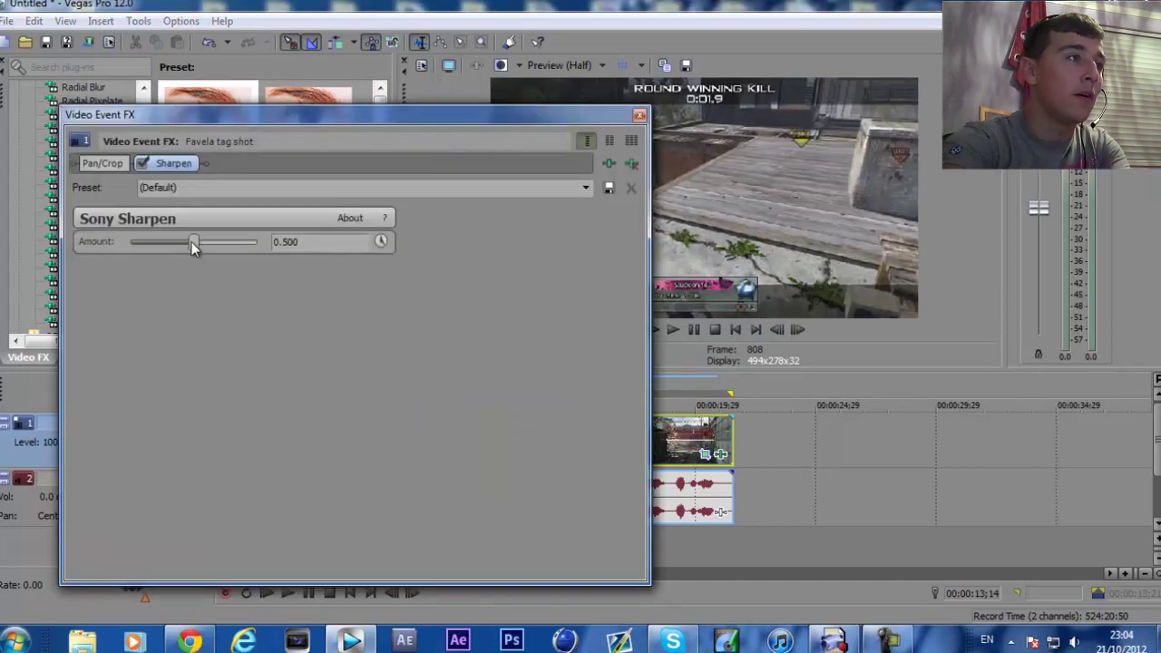
pyautogui.moveTo(193, 246); pyautogui.dragTo(141, 247)
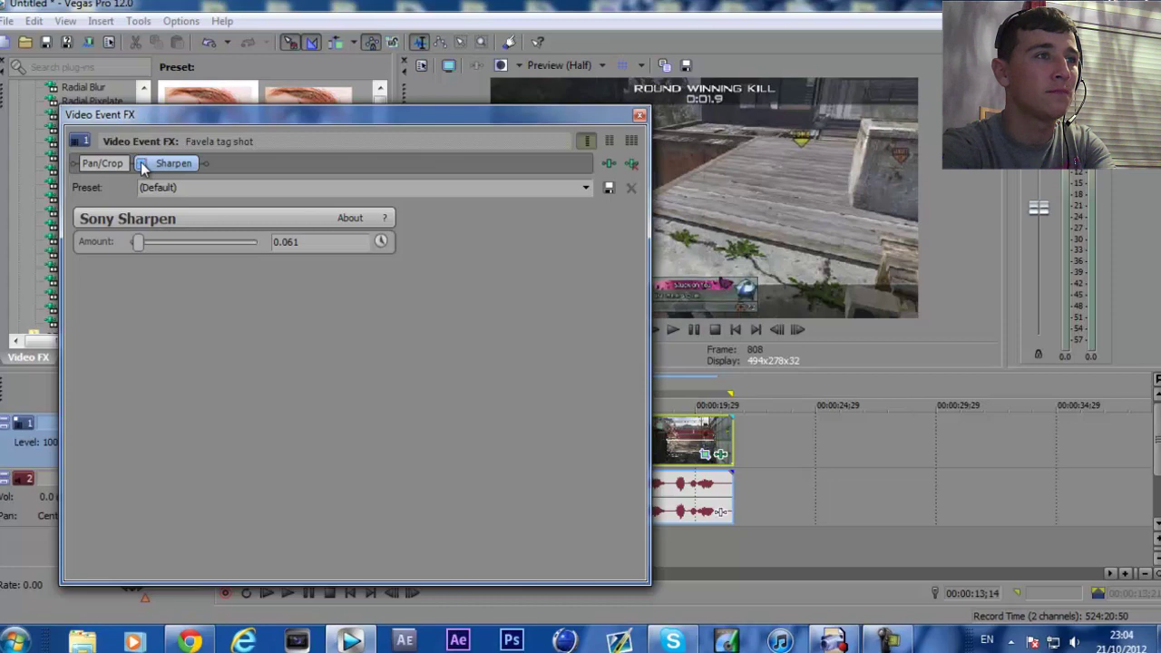
pyautogui.click(142, 164)
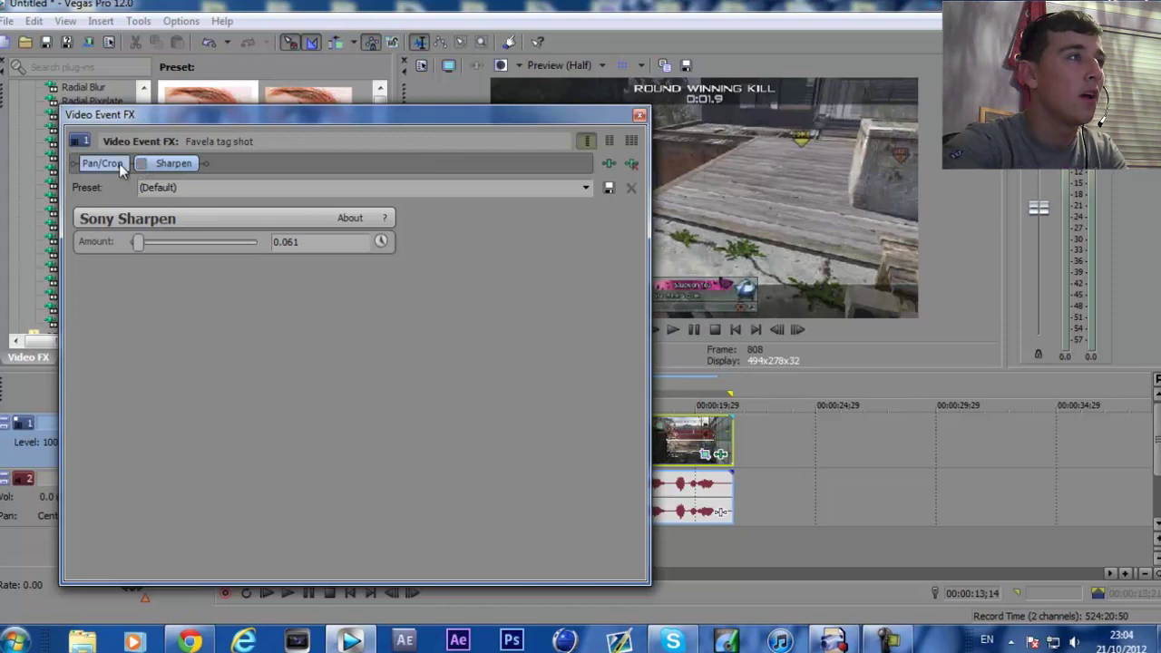
pyautogui.click(639, 115)
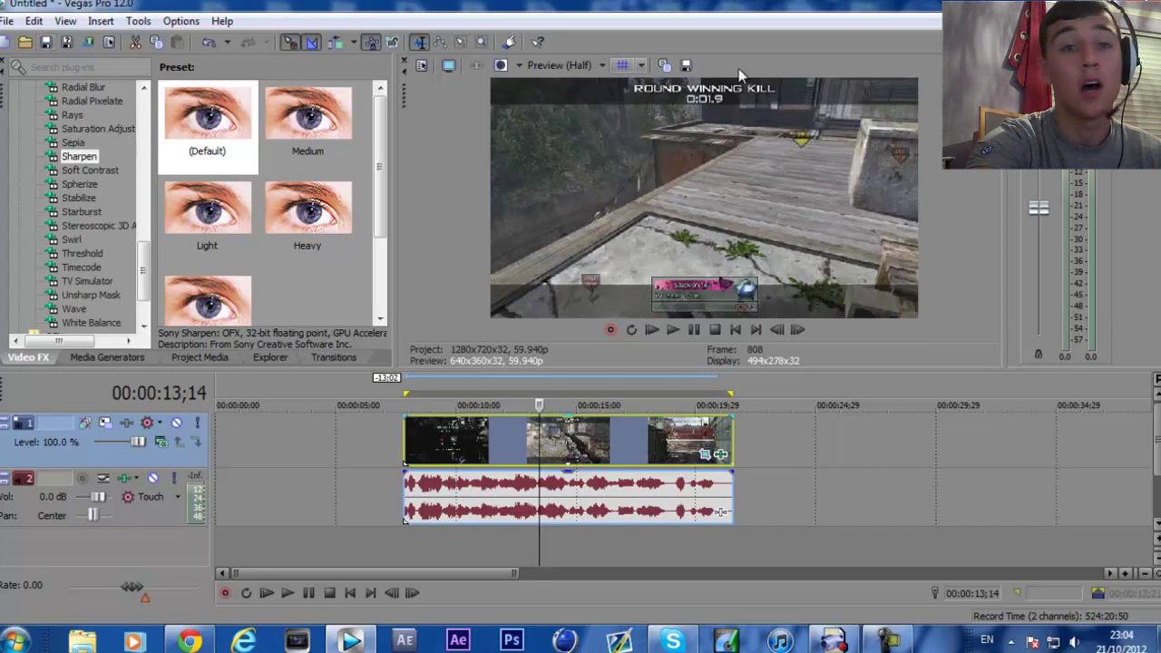
pyautogui.rightClick(599, 444)
pyautogui.press('Escape')
pyautogui.rightClick(588, 445)
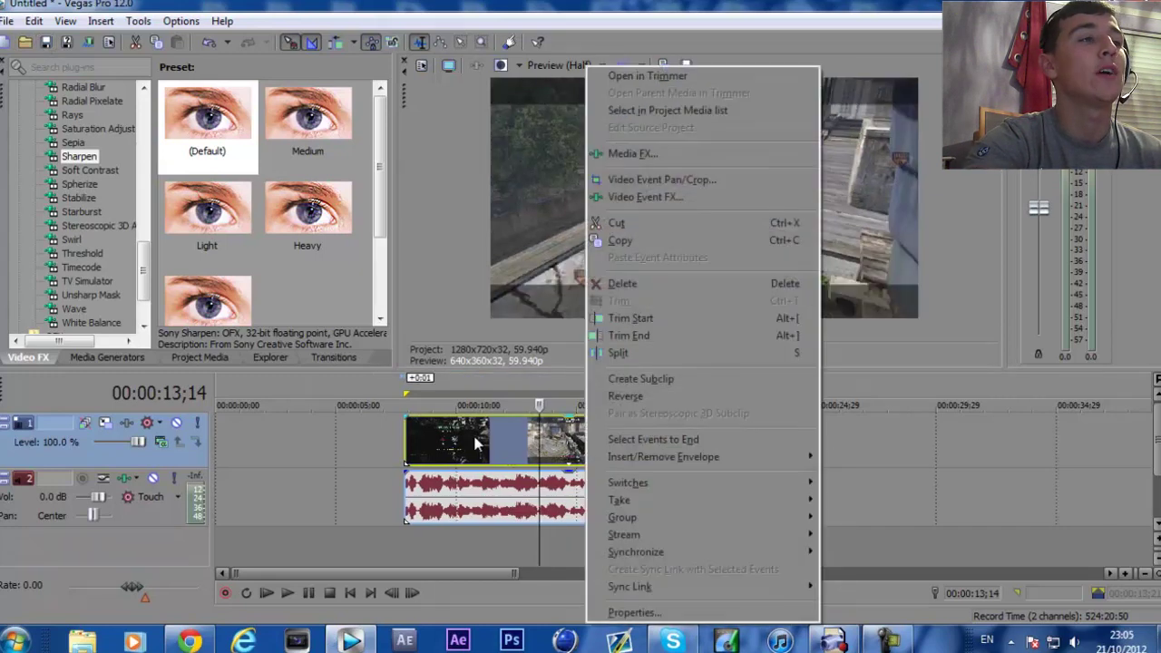
pyautogui.click(501, 435)
pyautogui.rightClick(570, 436)
pyautogui.press('Escape')
pyautogui.doubleClick(499, 444)
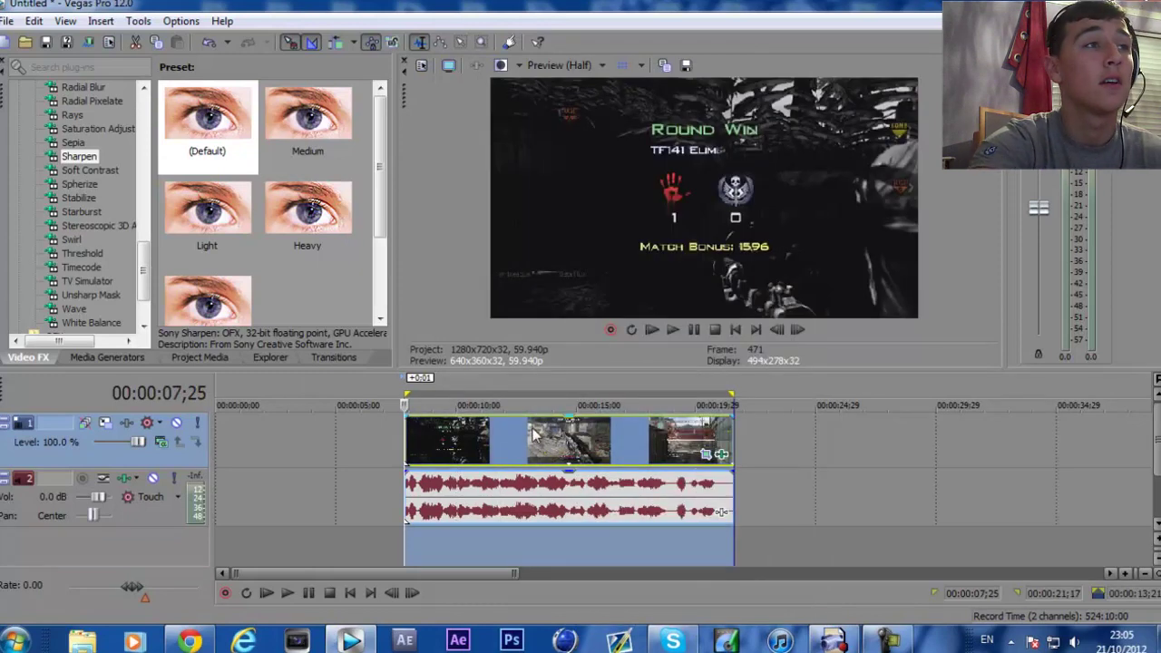
pyautogui.click(617, 446)
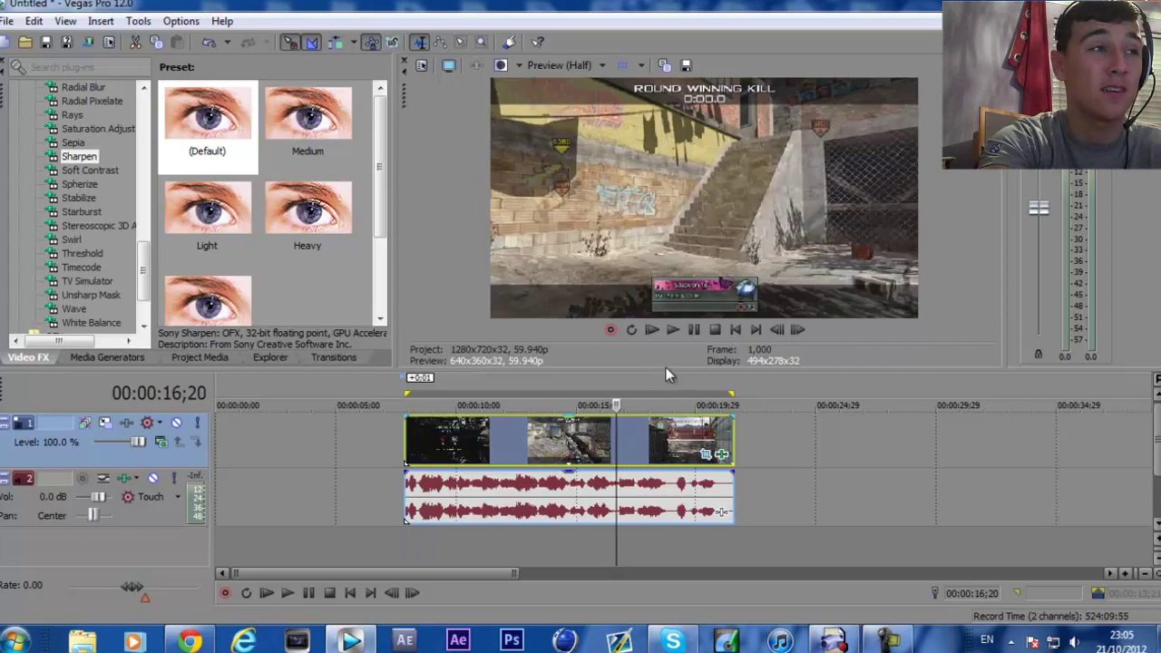
# - Minimize the editor and open the Ep 1 prt 2 subfolder of the bleaque ep desktop folder in Windows Explorer
pyautogui.click(1102, 9)
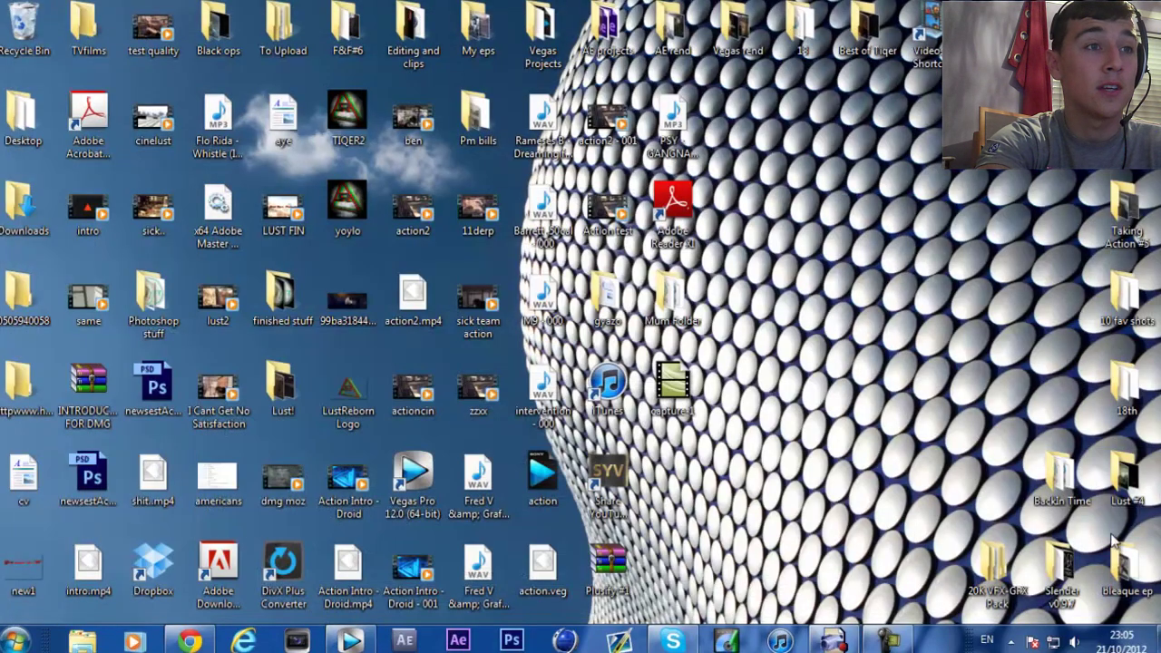
pyautogui.doubleClick(1123, 564)
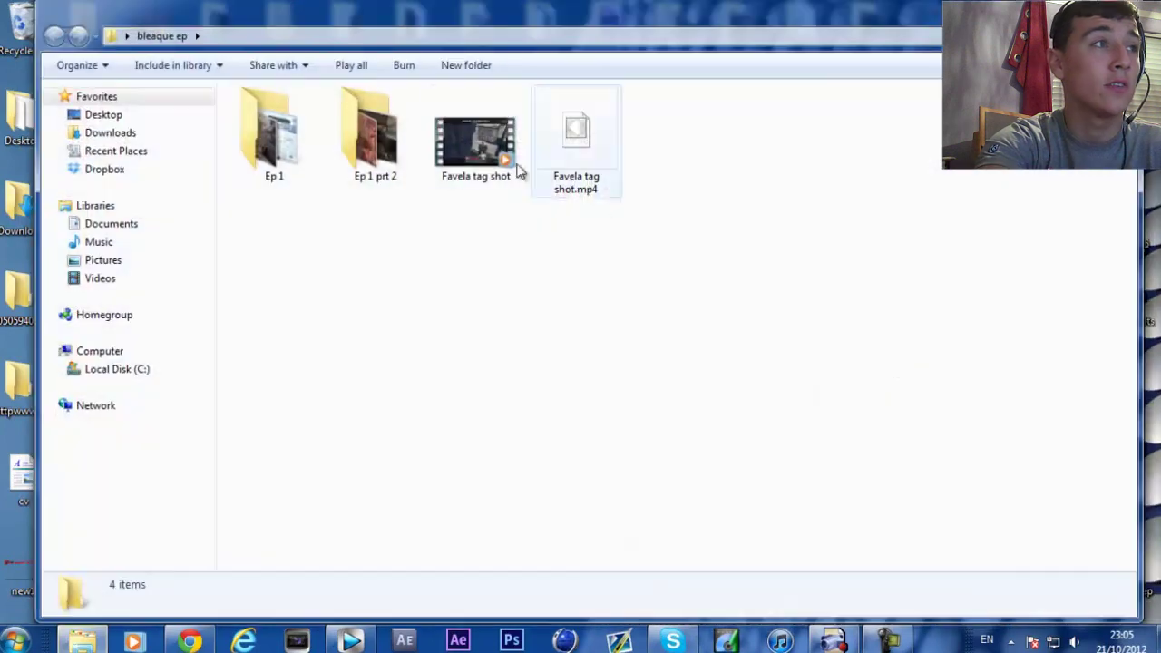
pyautogui.doubleClick(392, 138)
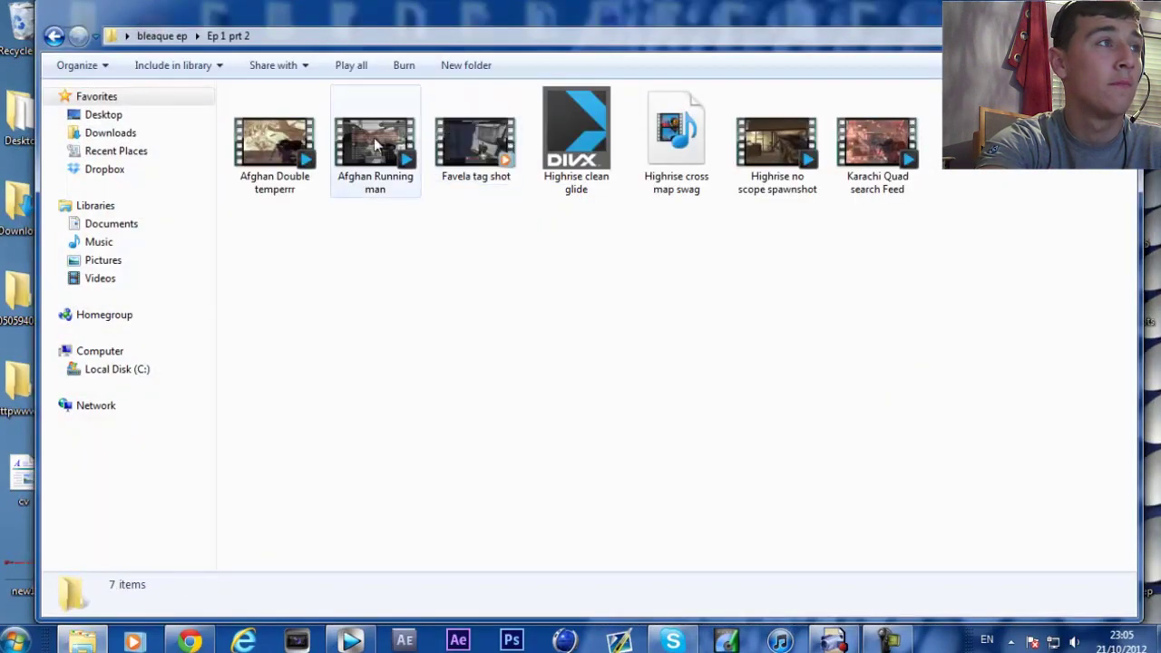
# - Play the Afghan Running man clip from the Ep 1 prt 2 folder
pyautogui.click(376, 145)
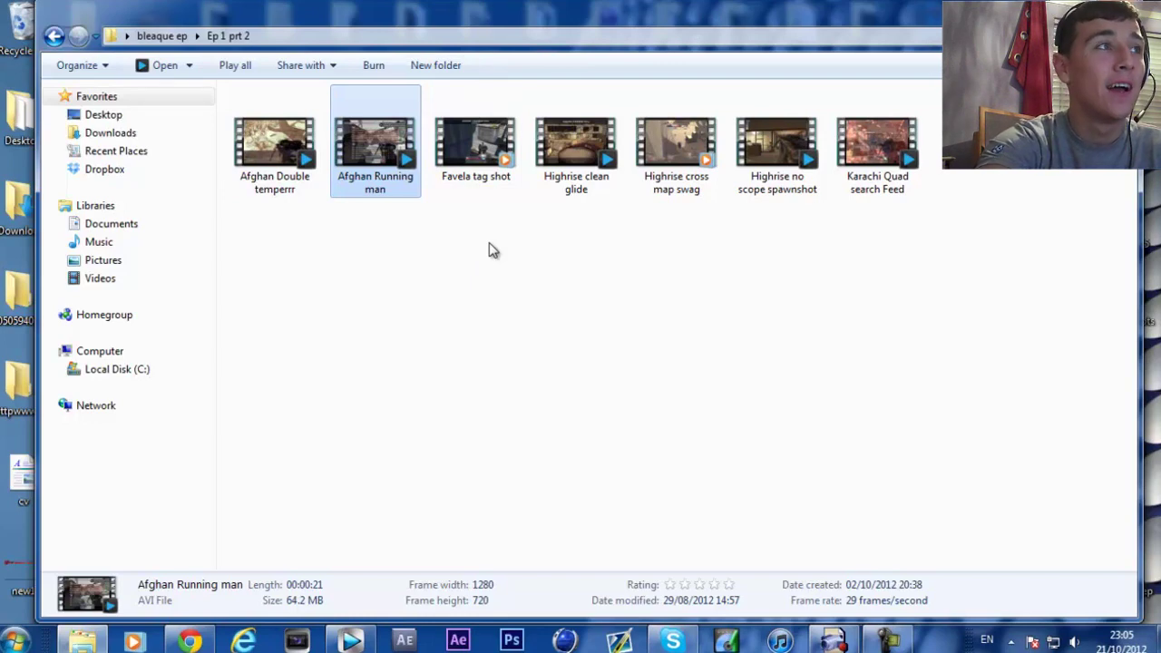
pyautogui.click(435, 270)
pyautogui.doubleClick(357, 190)
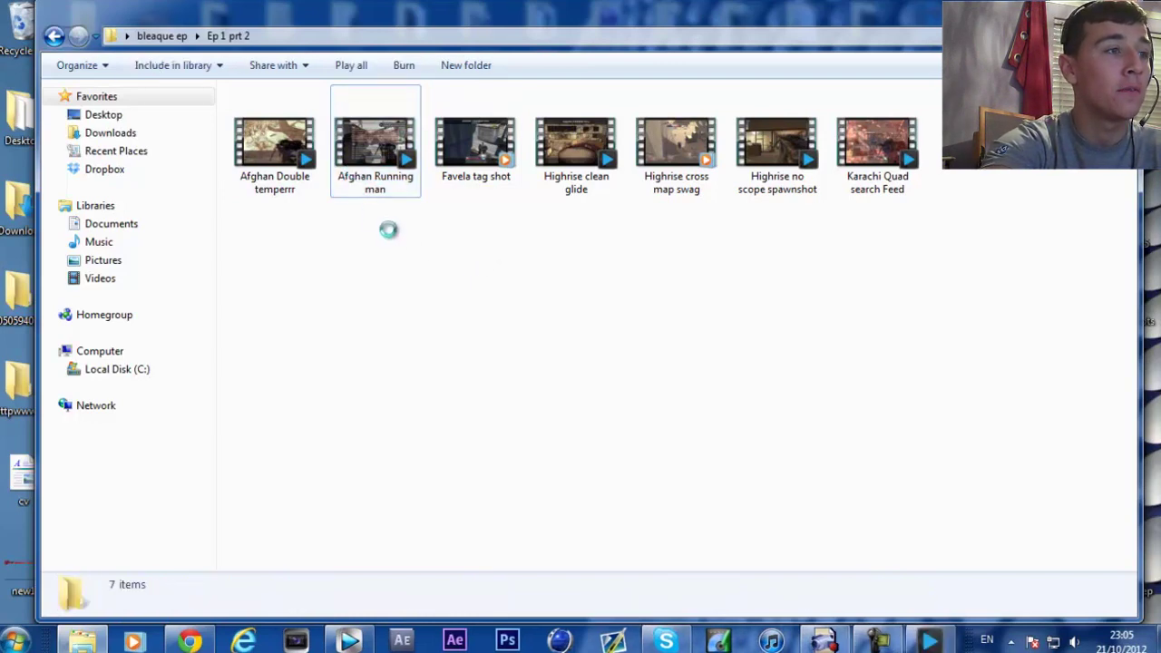
pyautogui.moveTo(930, 642)
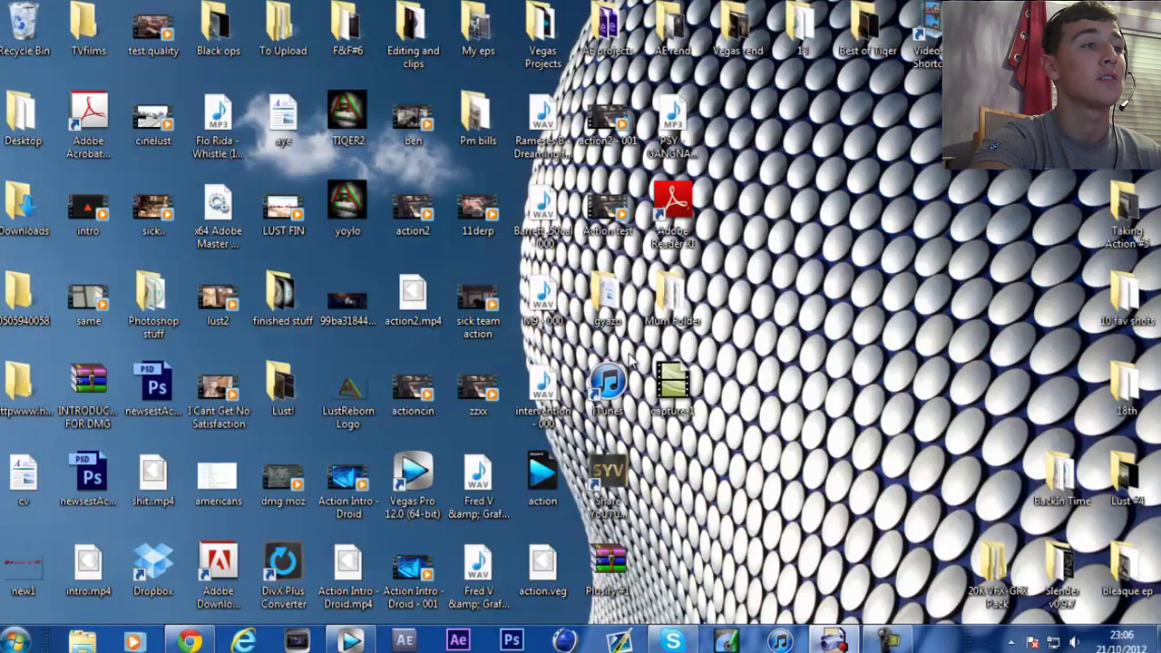
# - Switch back to Vegas Pro and apply the New preset of the Color Curves effect to the Favela tag shot clip
pyautogui.click(354, 642)
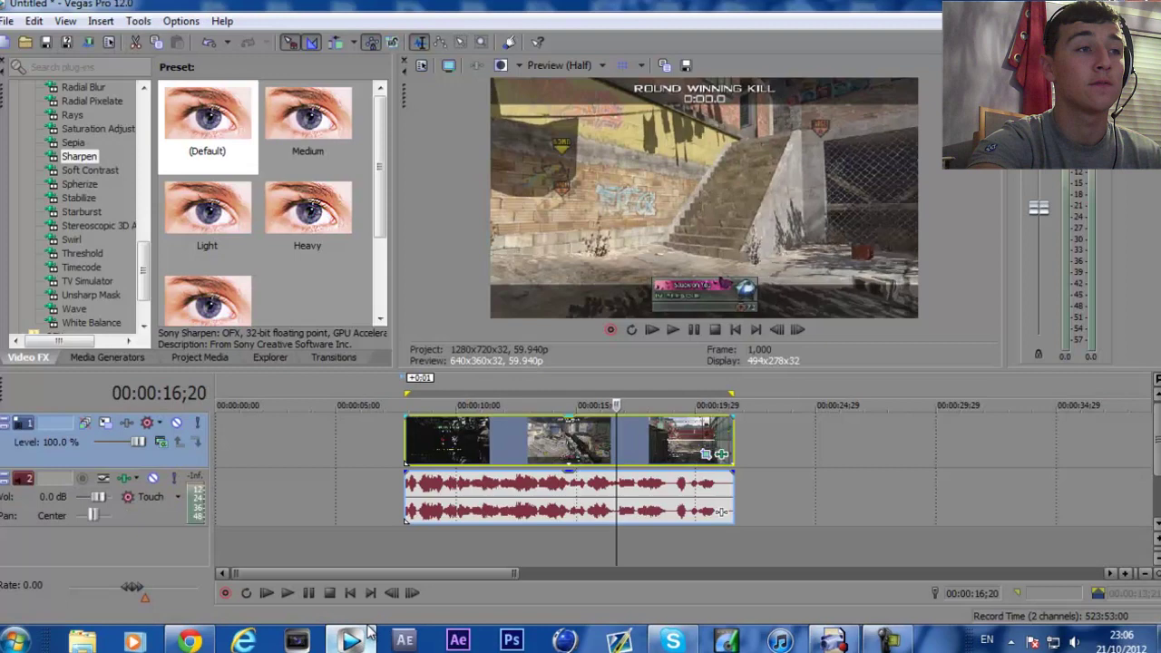
pyautogui.doubleClick(570, 445)
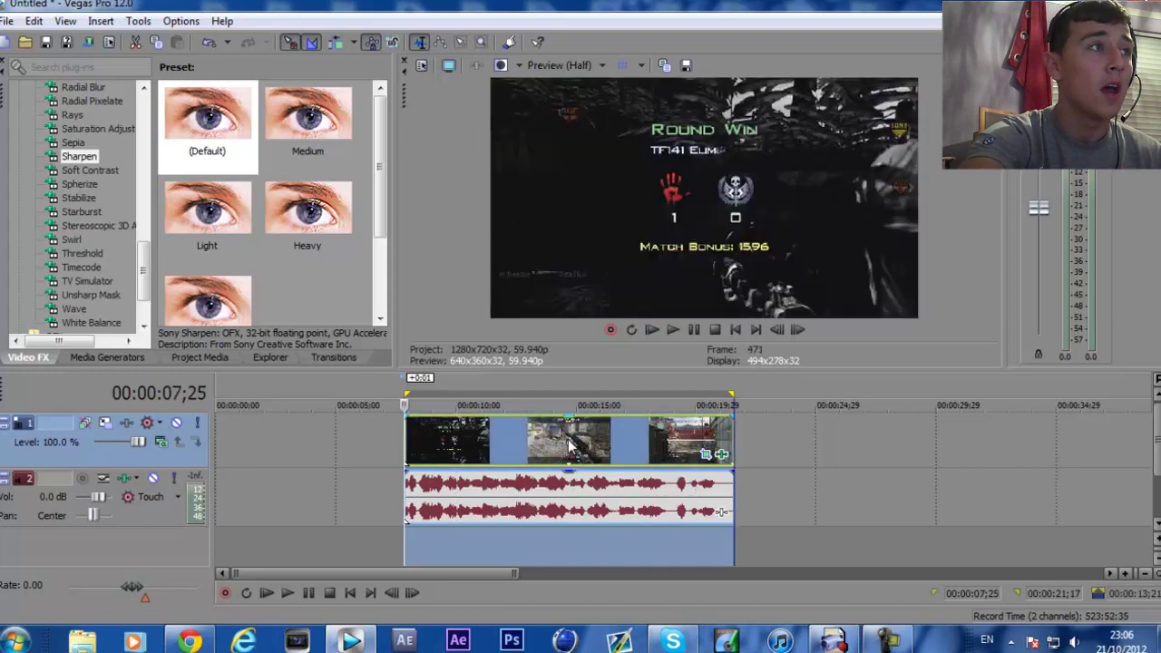
pyautogui.click(570, 444)
pyautogui.moveTo(142, 264); pyautogui.dragTo(145, 281)
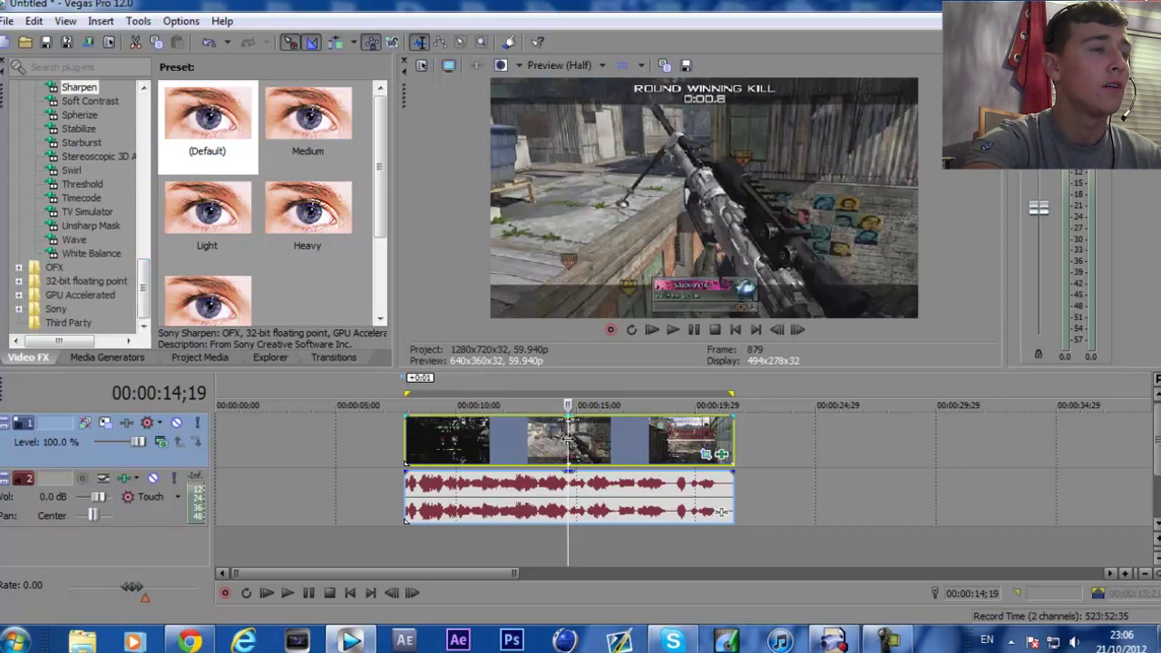
pyautogui.moveTo(141, 277); pyautogui.dragTo(143, 126)
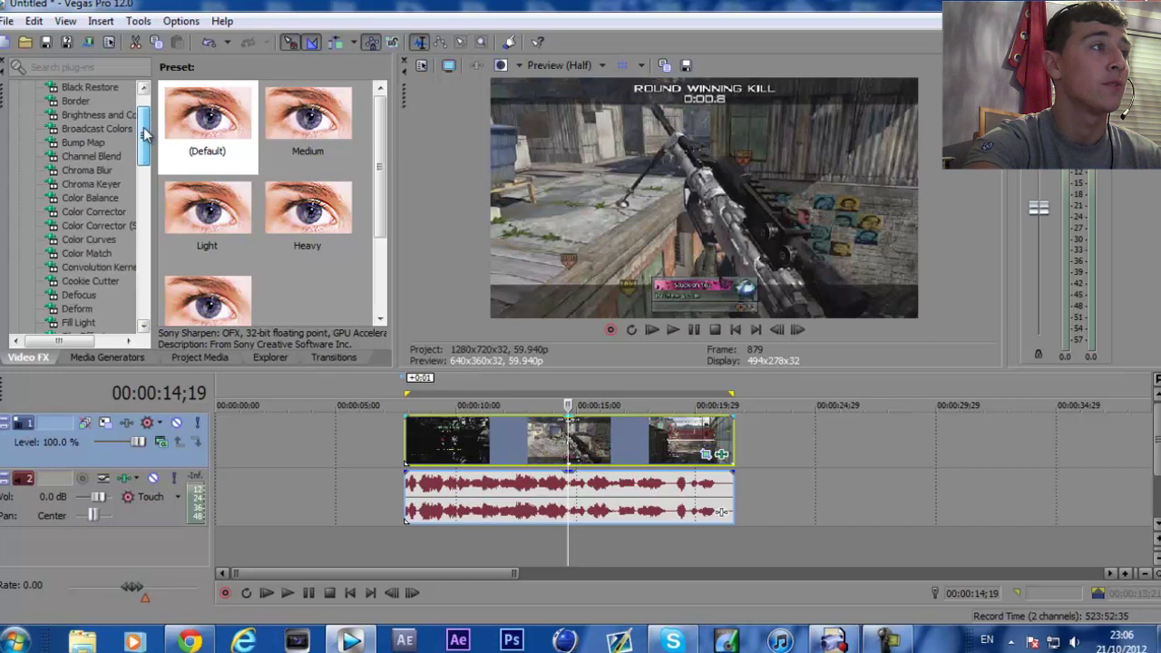
pyautogui.click(89, 239)
pyautogui.moveTo(380, 127); pyautogui.dragTo(380, 290)
pyautogui.moveTo(207, 195); pyautogui.dragTo(557, 436)
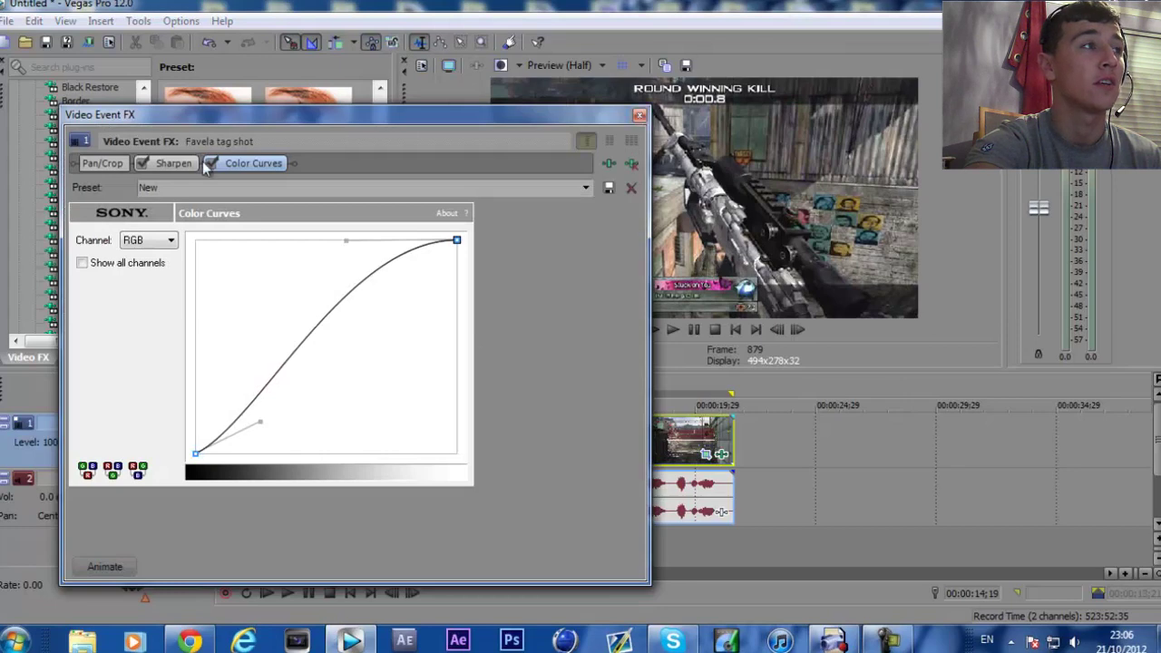
pyautogui.click(639, 115)
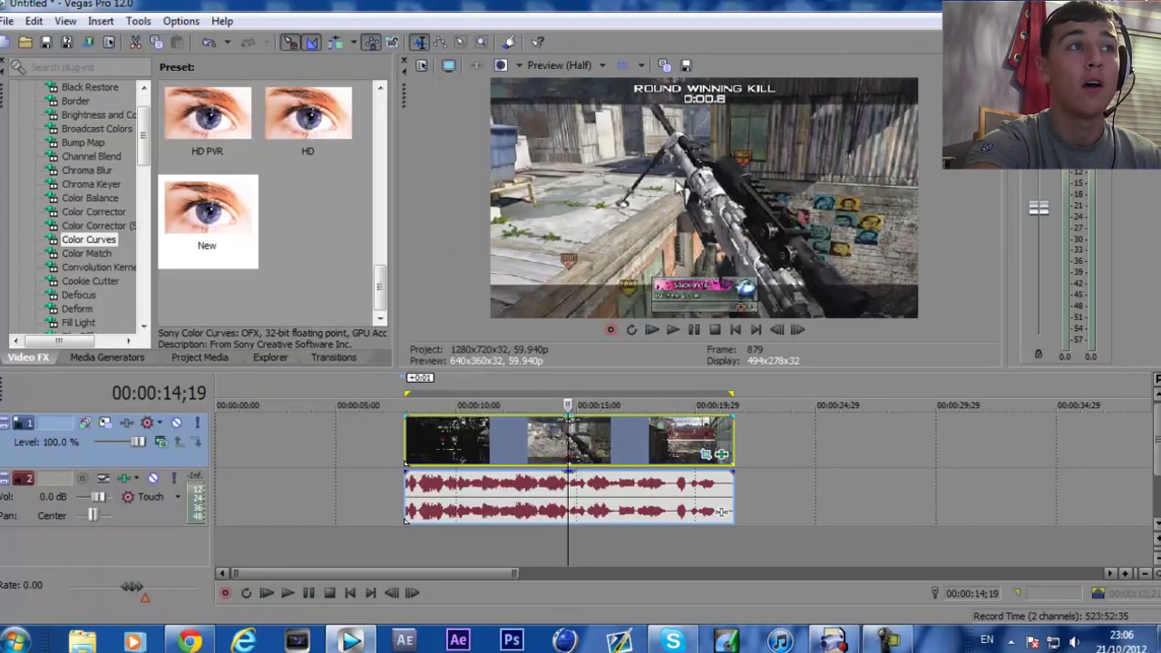
# - Open the Render As settings, look through the output formats and open the HD PVR2 template for customizing
pyautogui.click(7, 20)
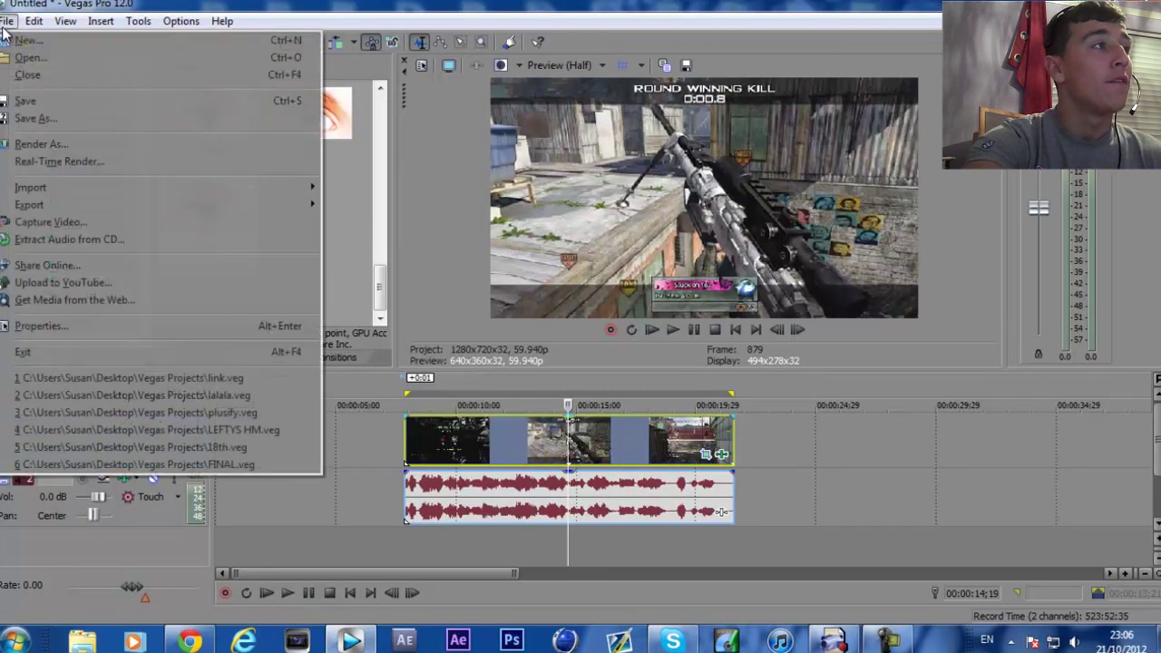
pyautogui.click(58, 149)
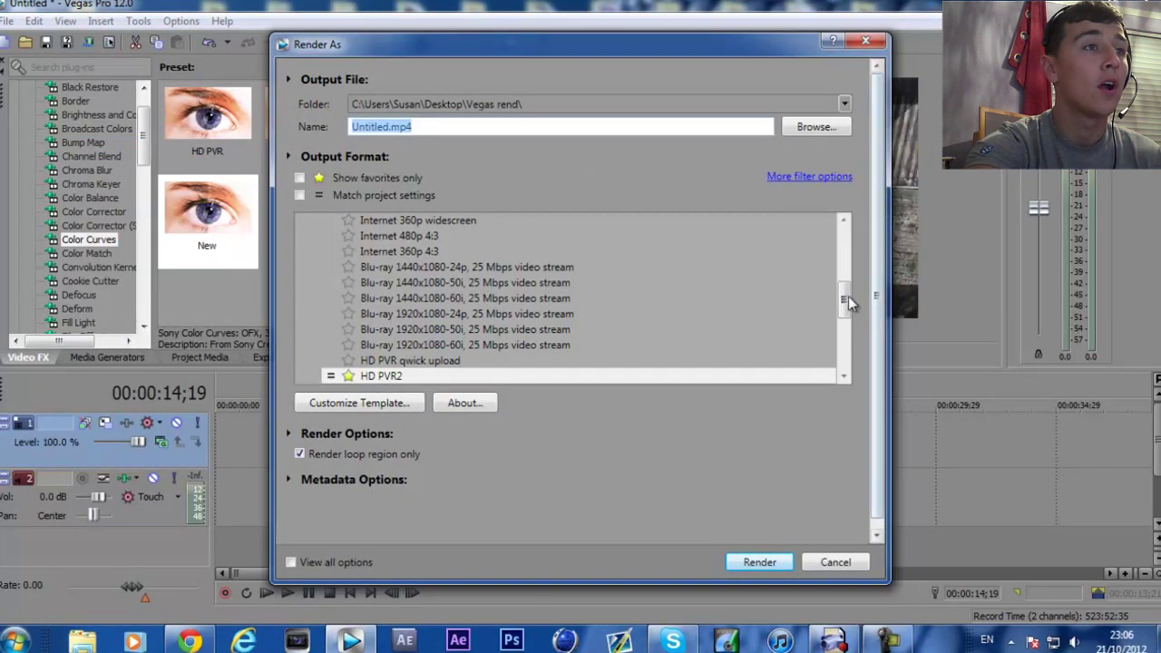
pyautogui.scroll(2, 849, 295)
pyautogui.moveTo(851, 287); pyautogui.dragTo(853, 244)
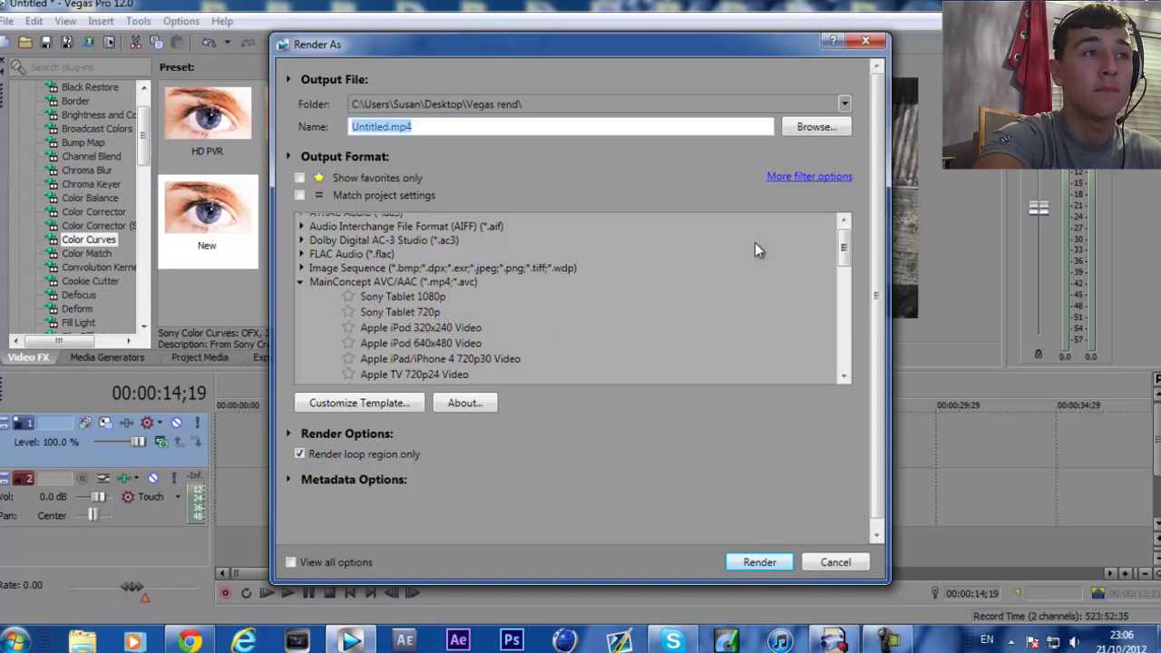
pyautogui.moveTo(843, 252); pyautogui.dragTo(843, 263)
pyautogui.moveTo(846, 276); pyautogui.dragTo(843, 306)
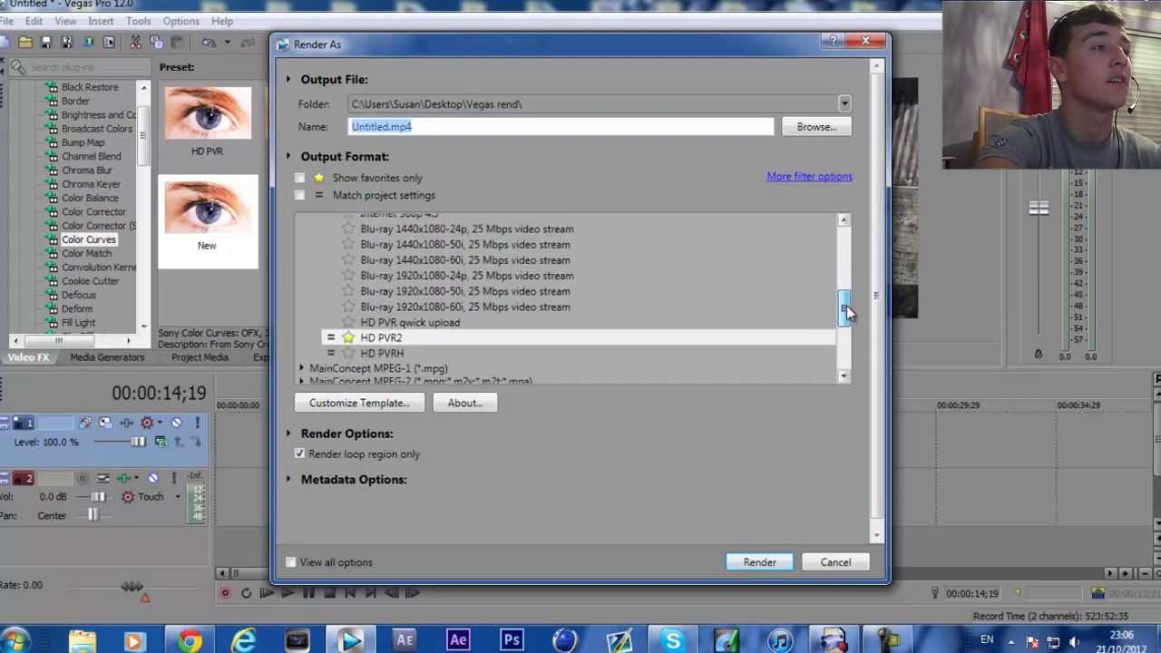
pyautogui.click(363, 402)
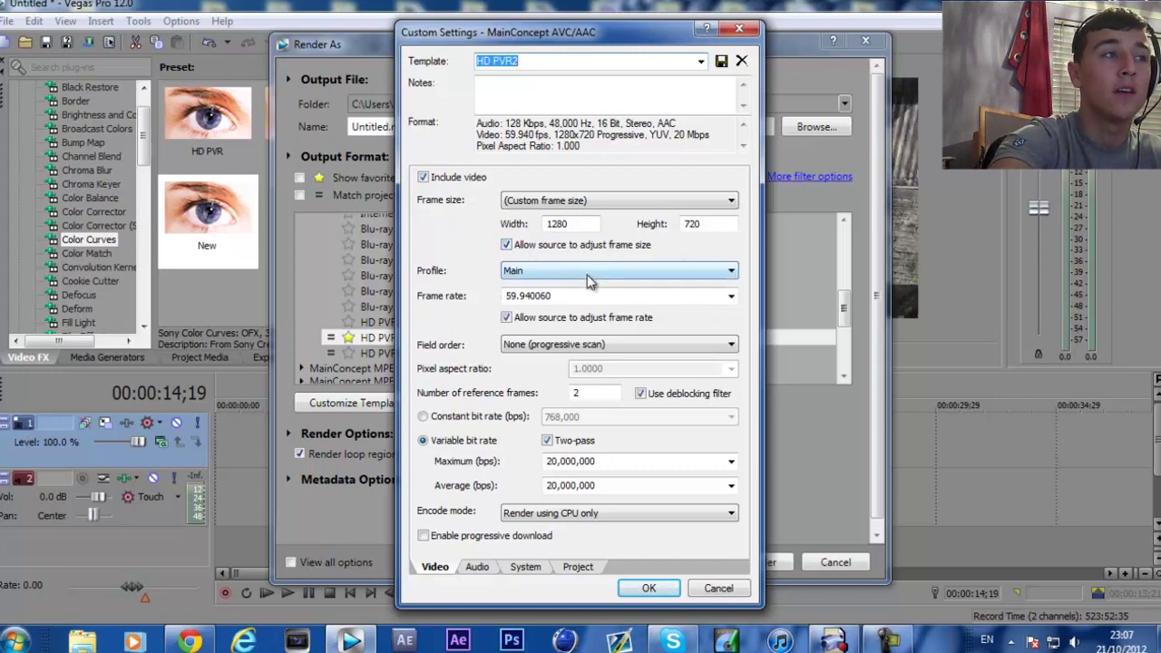
# - Shorten the template's frame rate to 59.9400 and look over the maximum bit rate choices
pyautogui.click(570, 296)
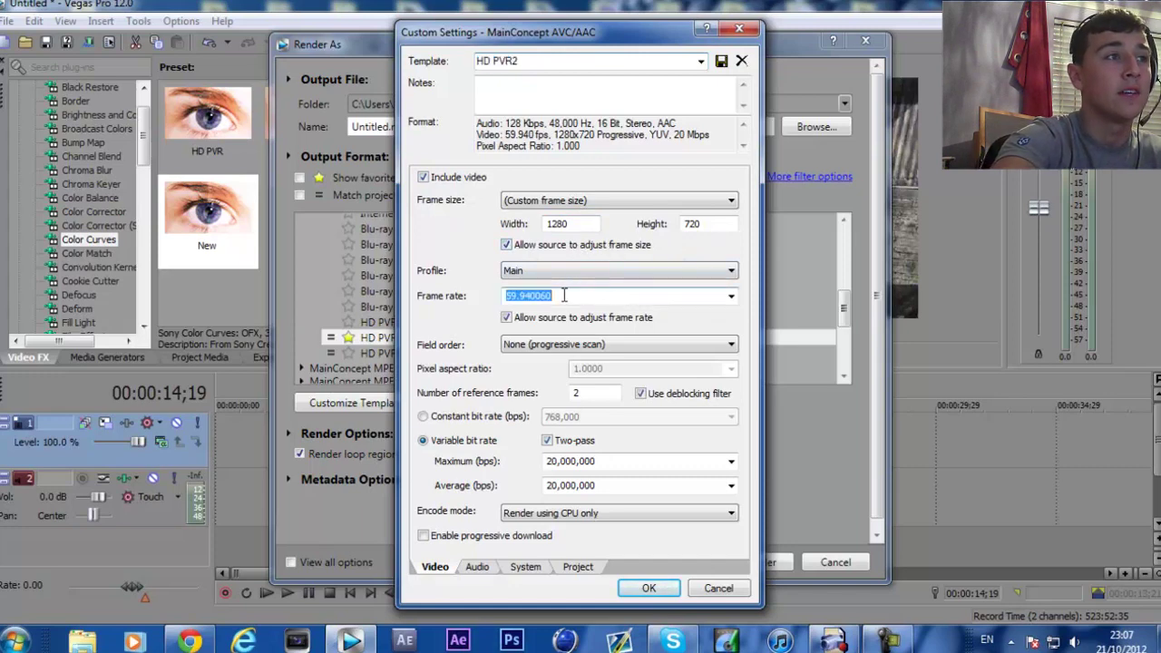
pyautogui.click(583, 298)
pyautogui.press('BackSpace')
pyautogui.press('BackSpace')
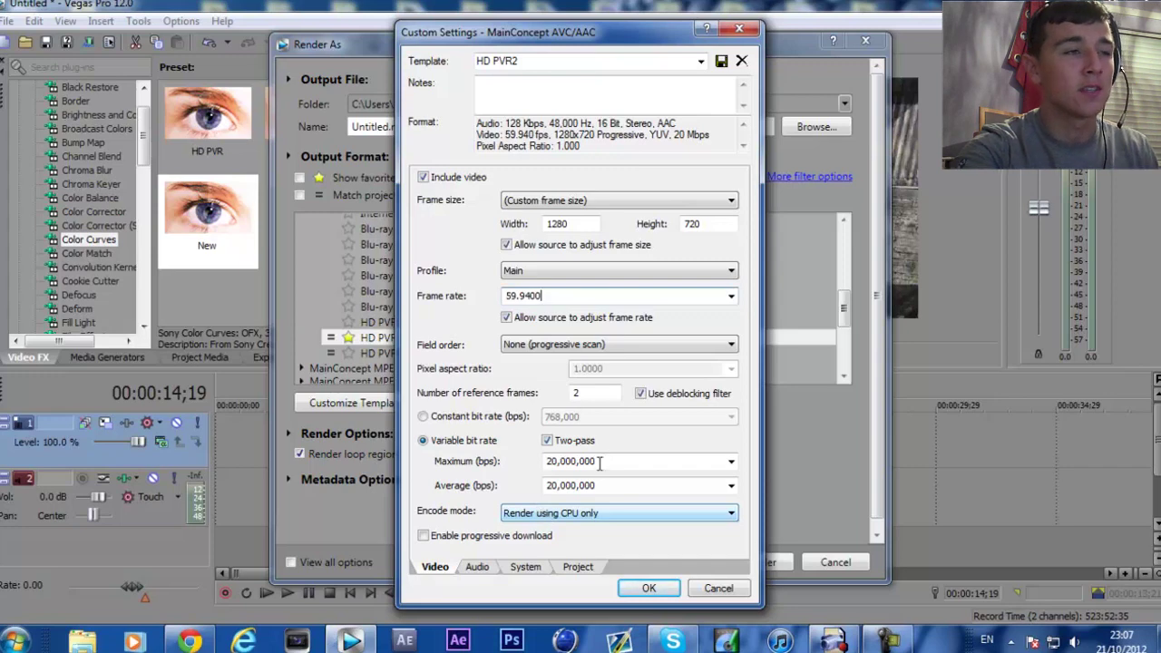
pyautogui.click(731, 462)
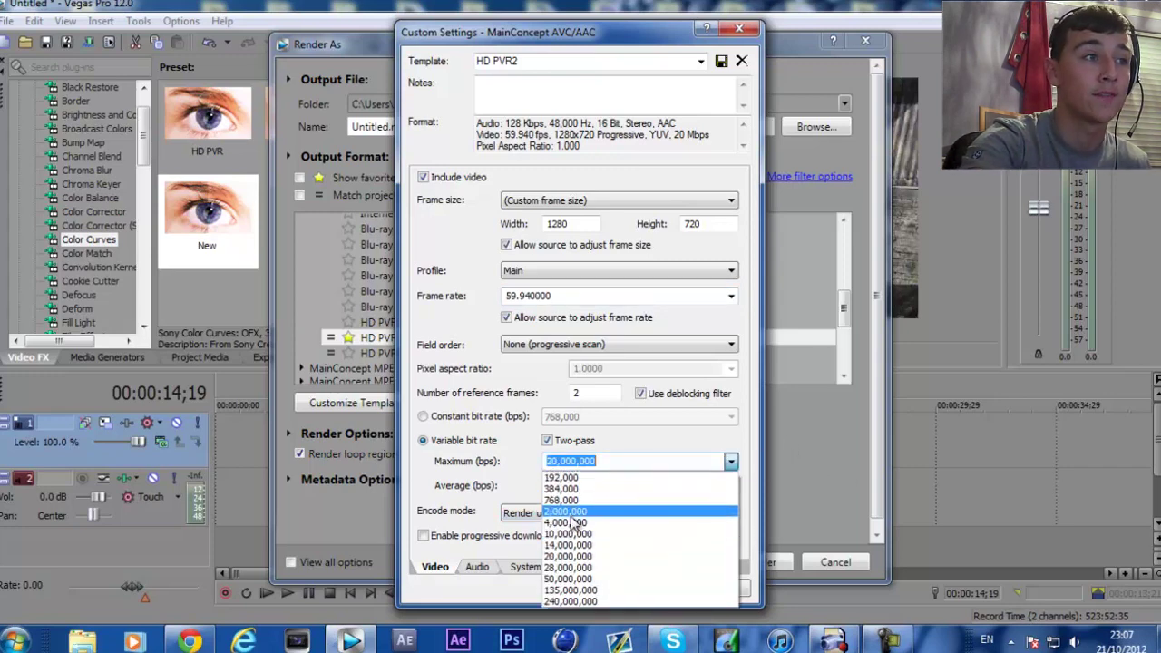
pyautogui.click(739, 443)
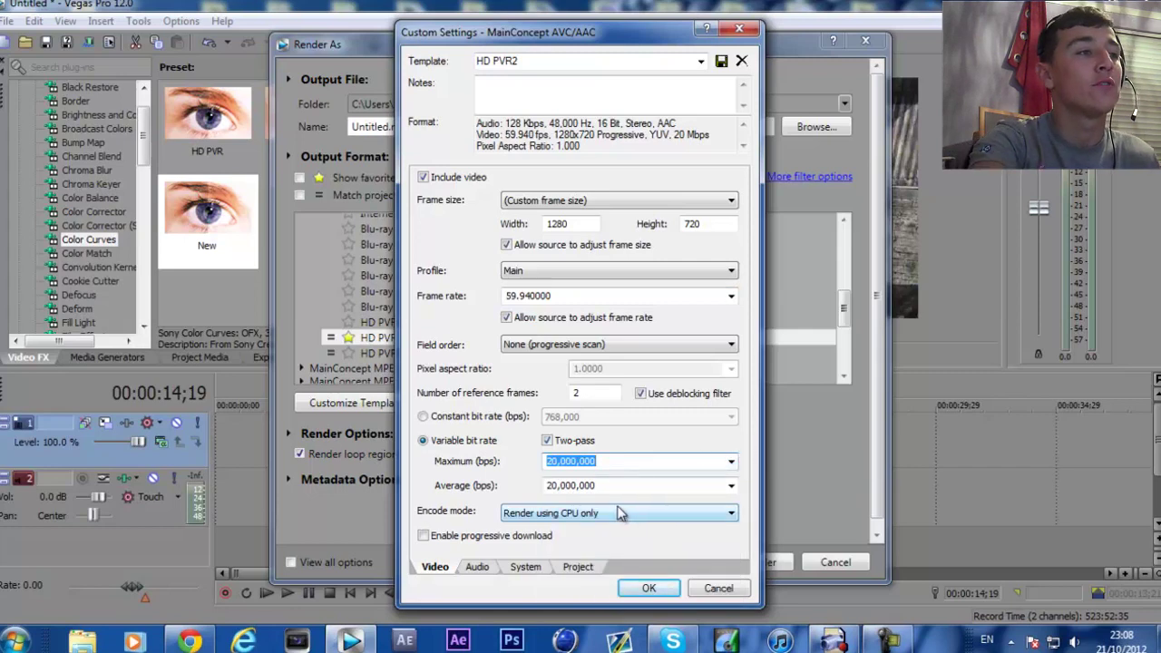
# - Examine the encode mode choices of the HD PVR2 template, leaving Render using CPU only selected
pyautogui.click(600, 528)
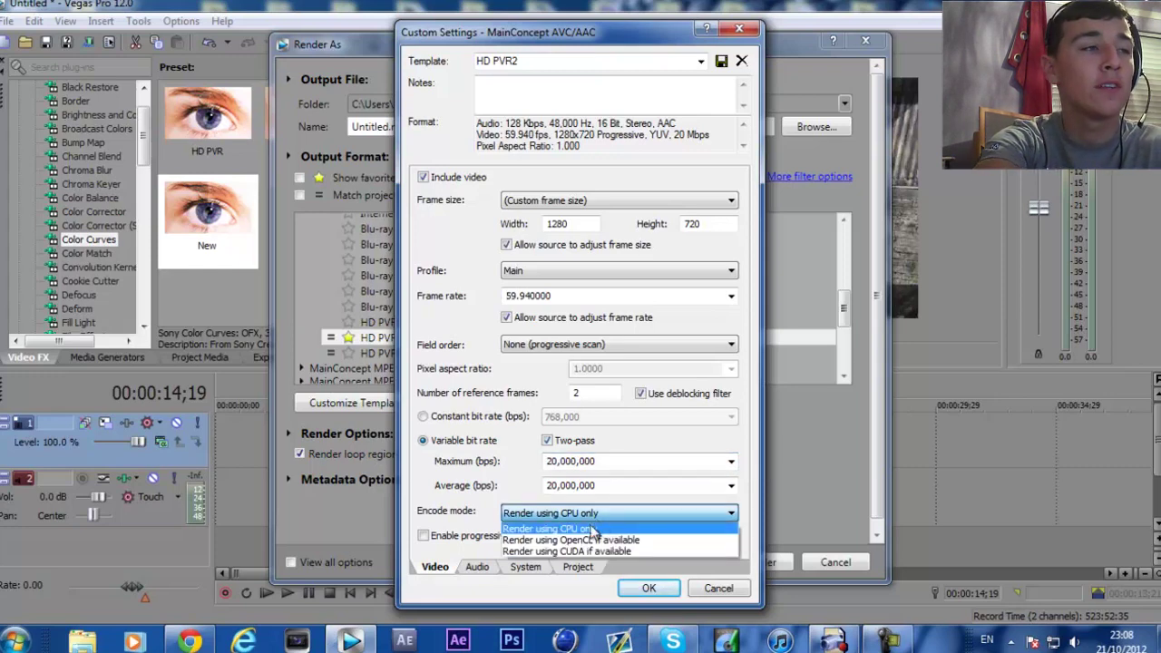
pyautogui.click(522, 498)
pyautogui.click(521, 509)
pyautogui.click(518, 510)
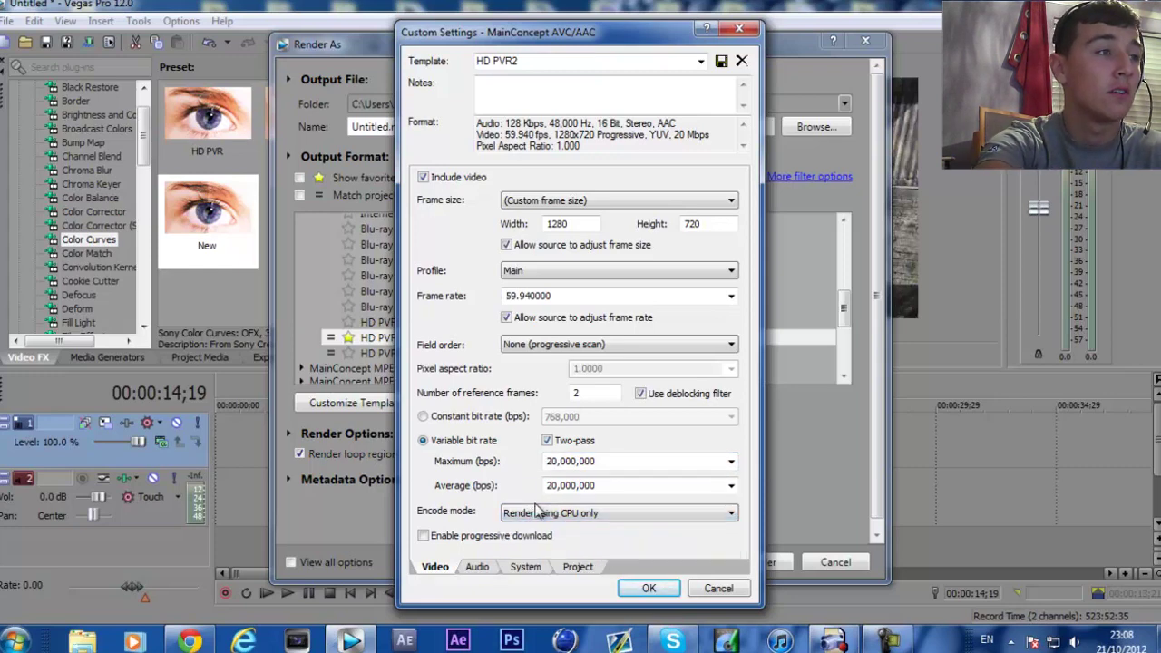
pyautogui.click(518, 508)
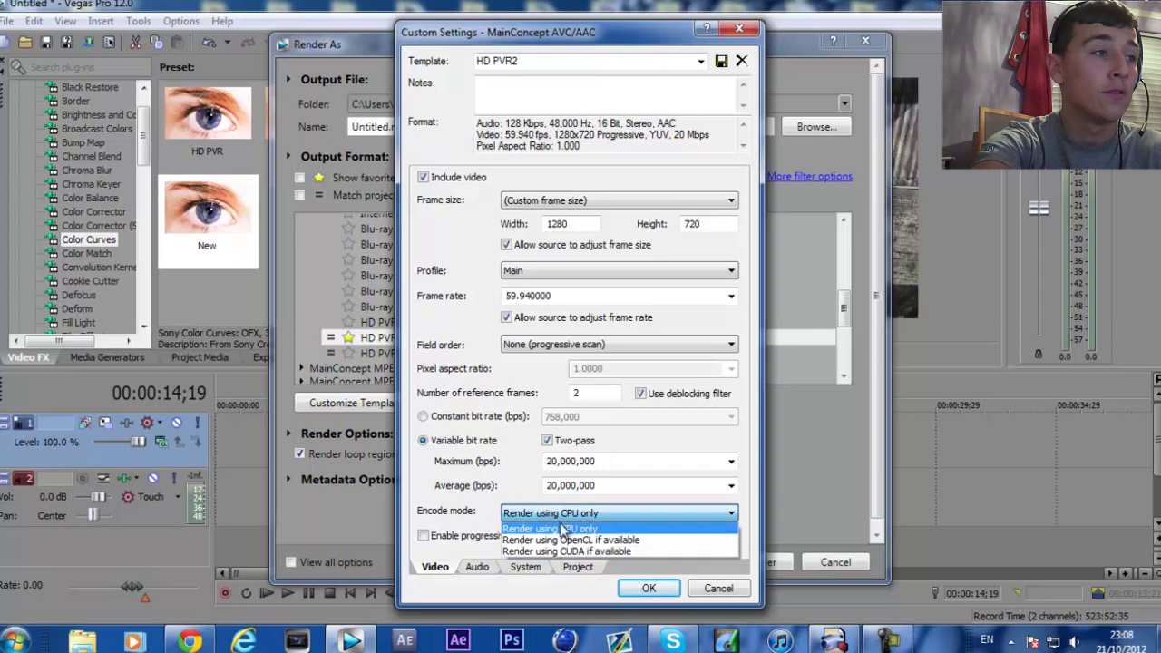
pyautogui.click(525, 468)
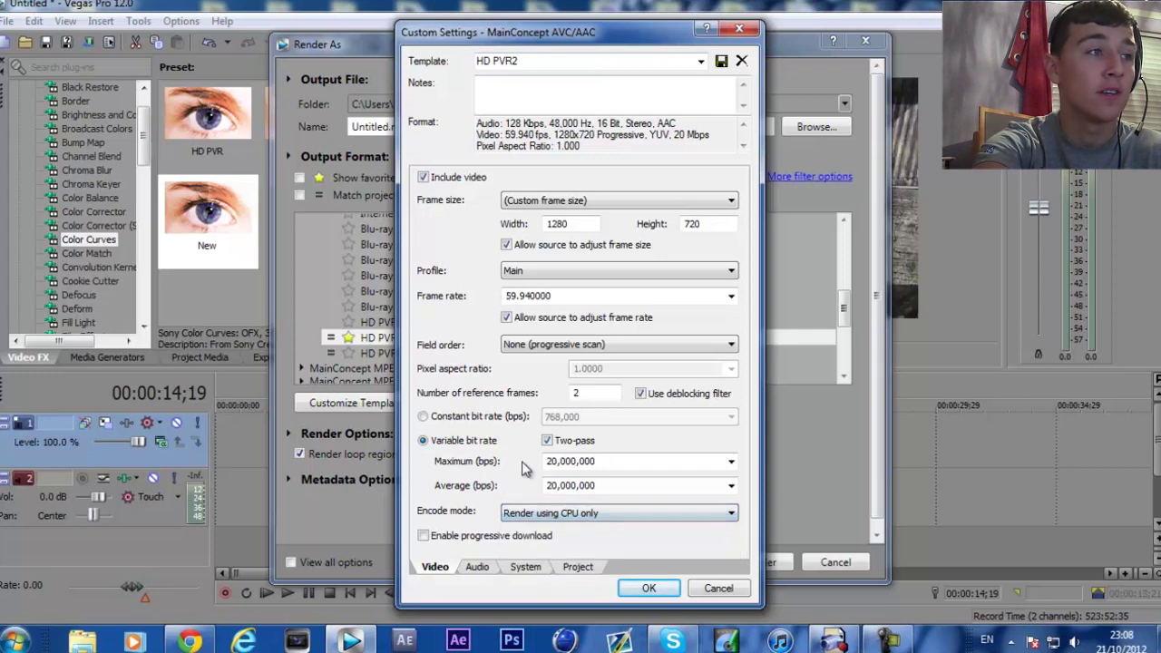
pyautogui.click(563, 513)
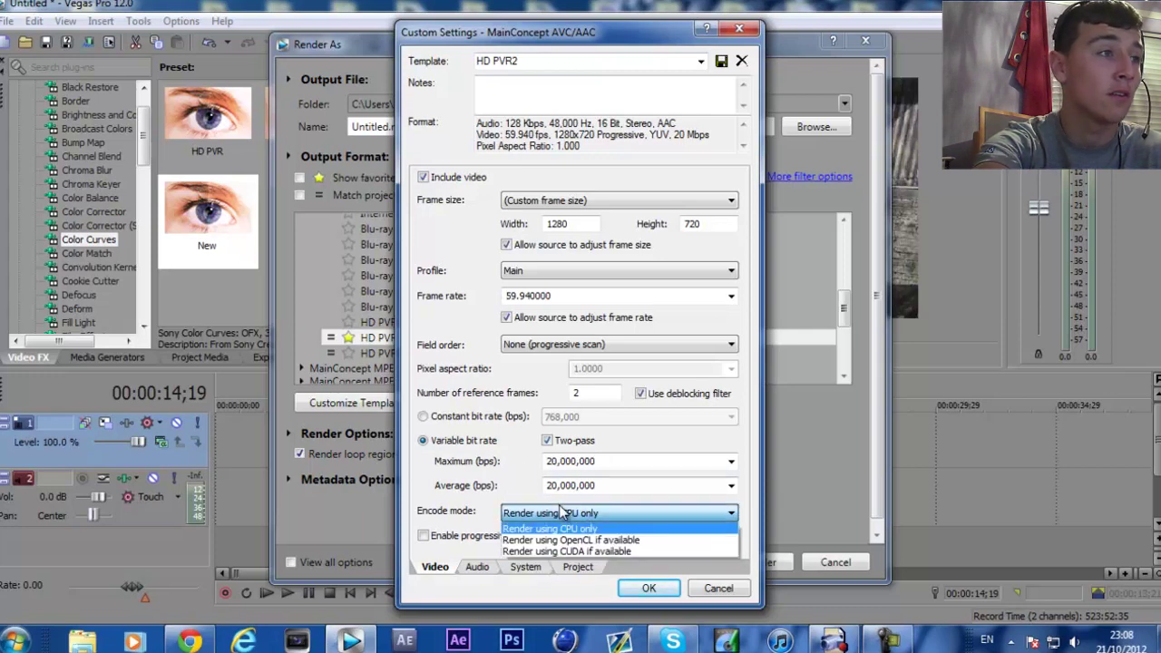
pyautogui.click(510, 445)
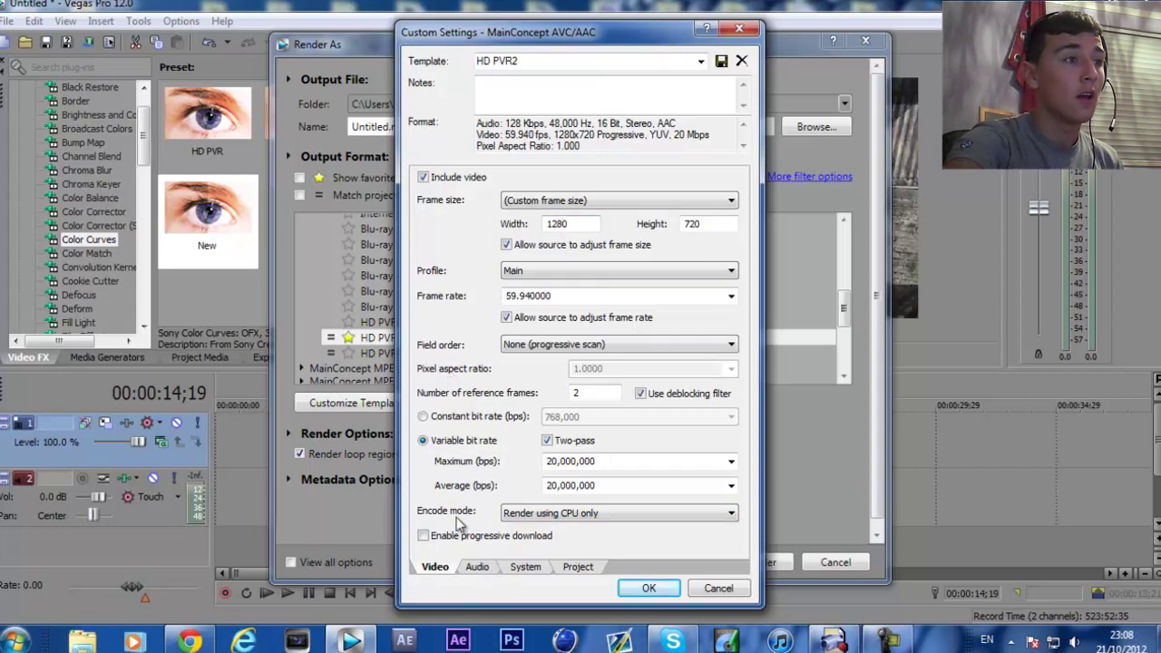
# - Review the template's audio, system and project settings, and leave the custom settings without saving
pyautogui.click(476, 567)
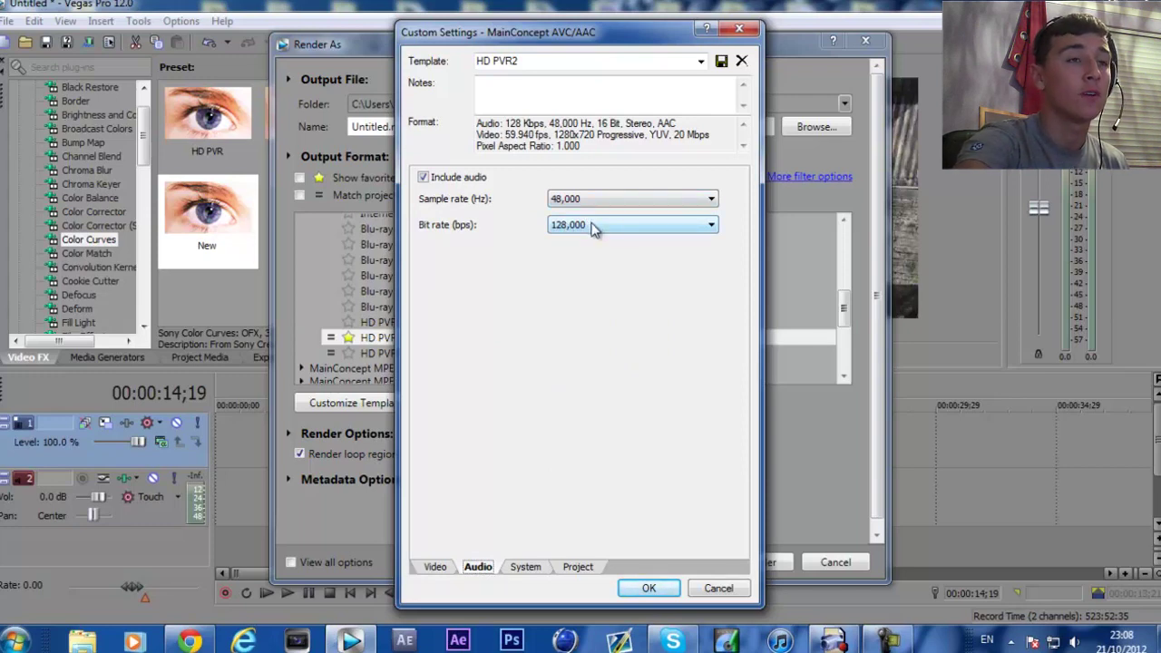
pyautogui.click(529, 571)
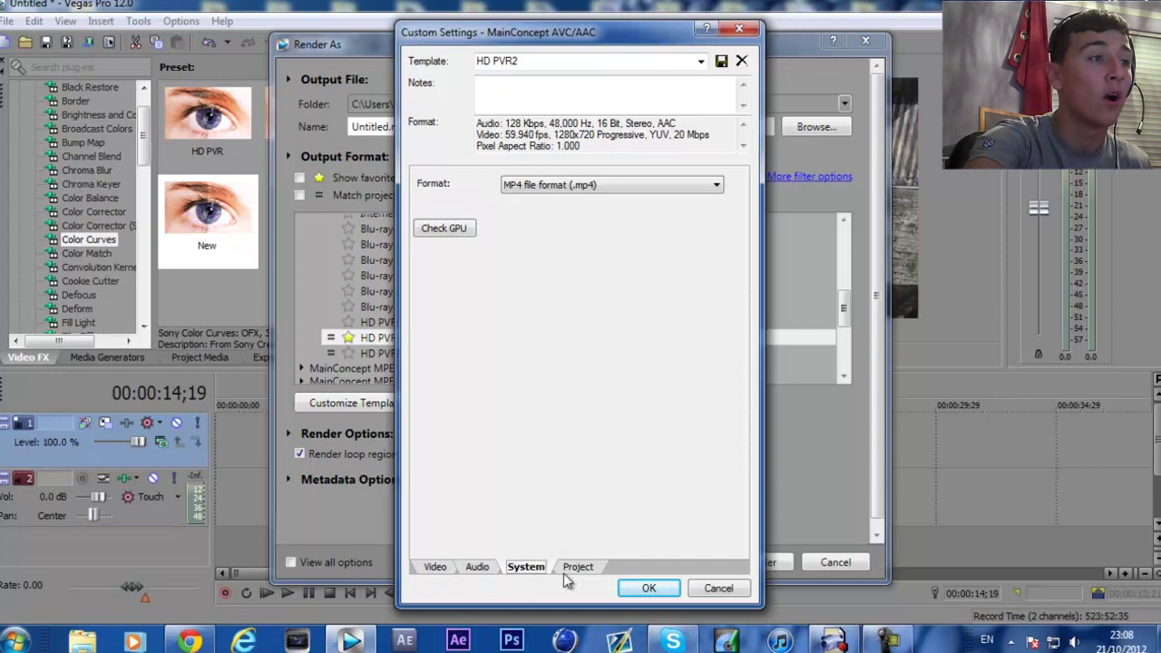
pyautogui.click(563, 572)
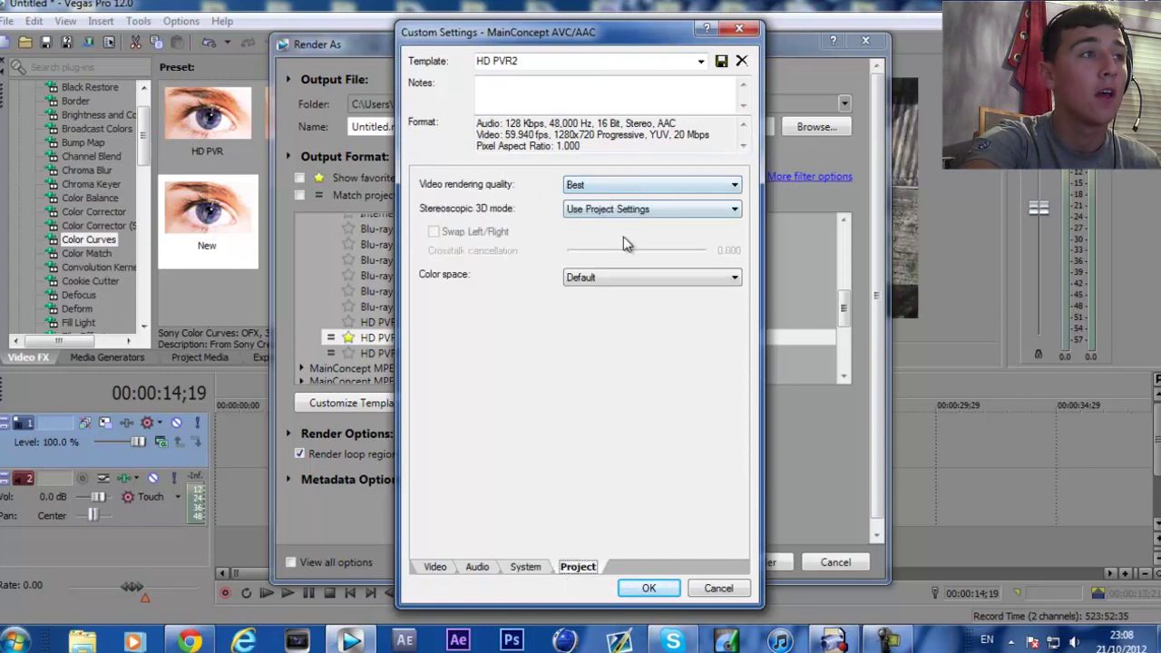
pyautogui.click(718, 588)
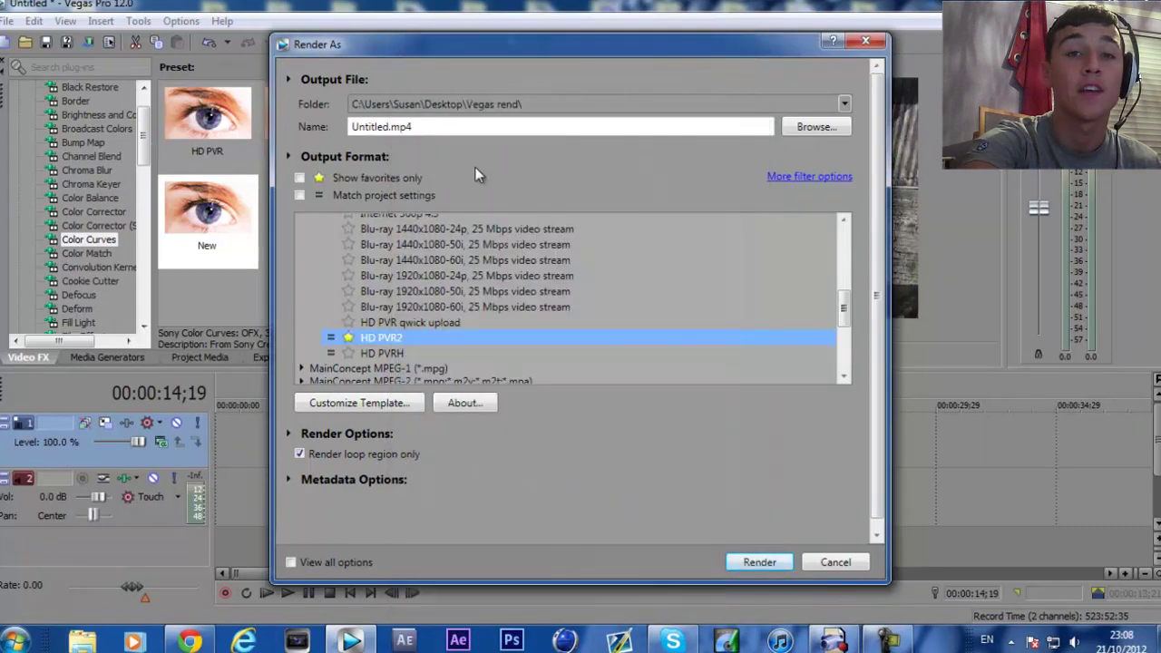
pyautogui.click(484, 123)
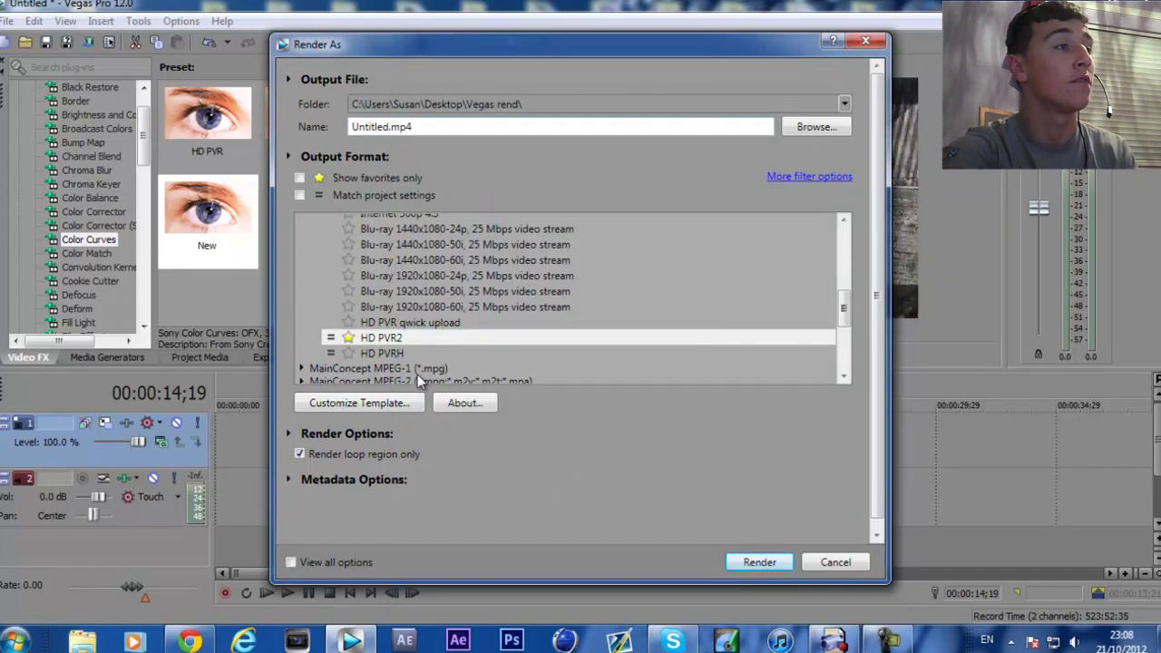
pyautogui.click(413, 402)
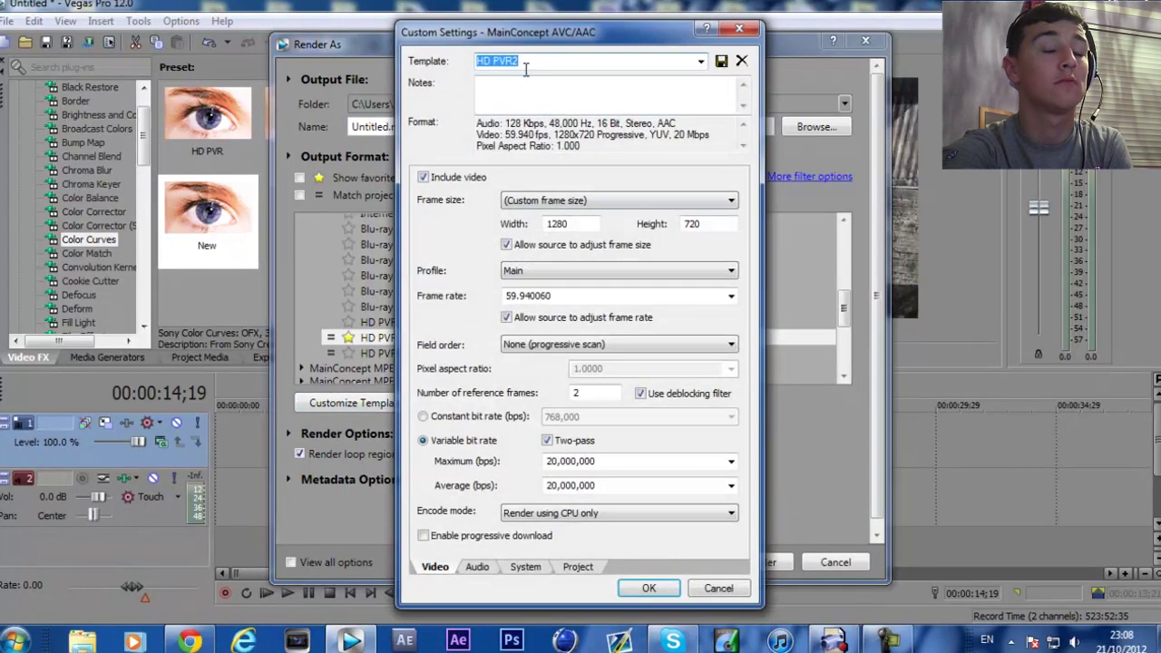
pyautogui.click(740, 29)
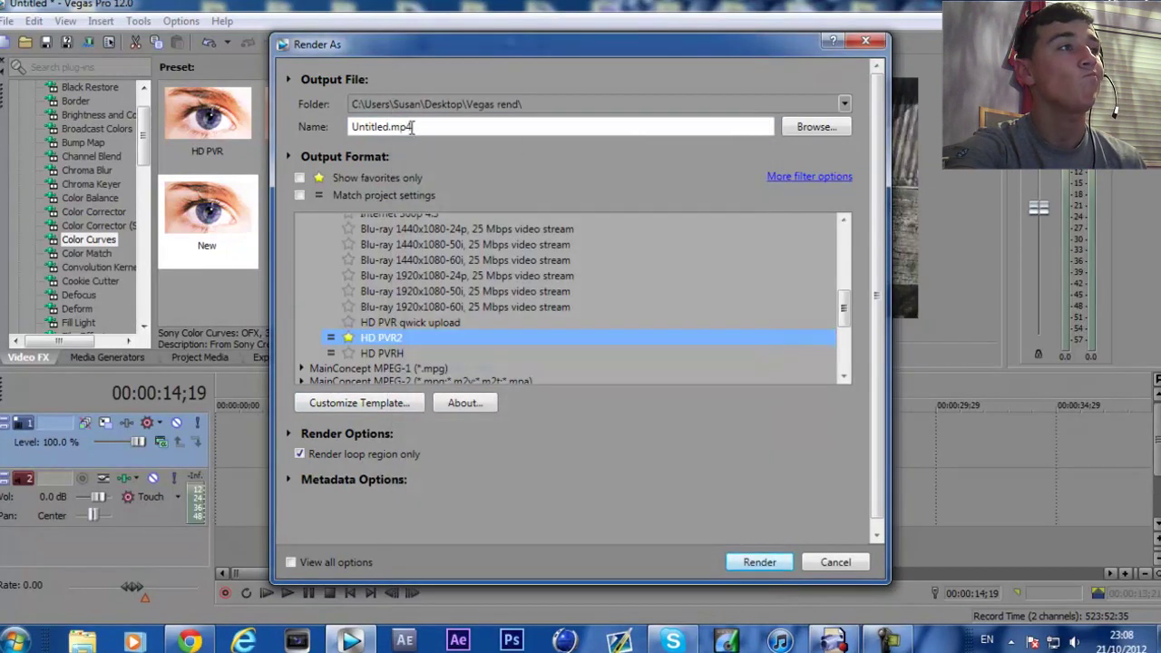
# - Enter "tut for subscriblings" as the output file name and cancel the Render As dialog
pyautogui.click(466, 126)
pyautogui.moveTo(467, 126); pyautogui.dragTo(318, 131)
pyautogui.write('t')
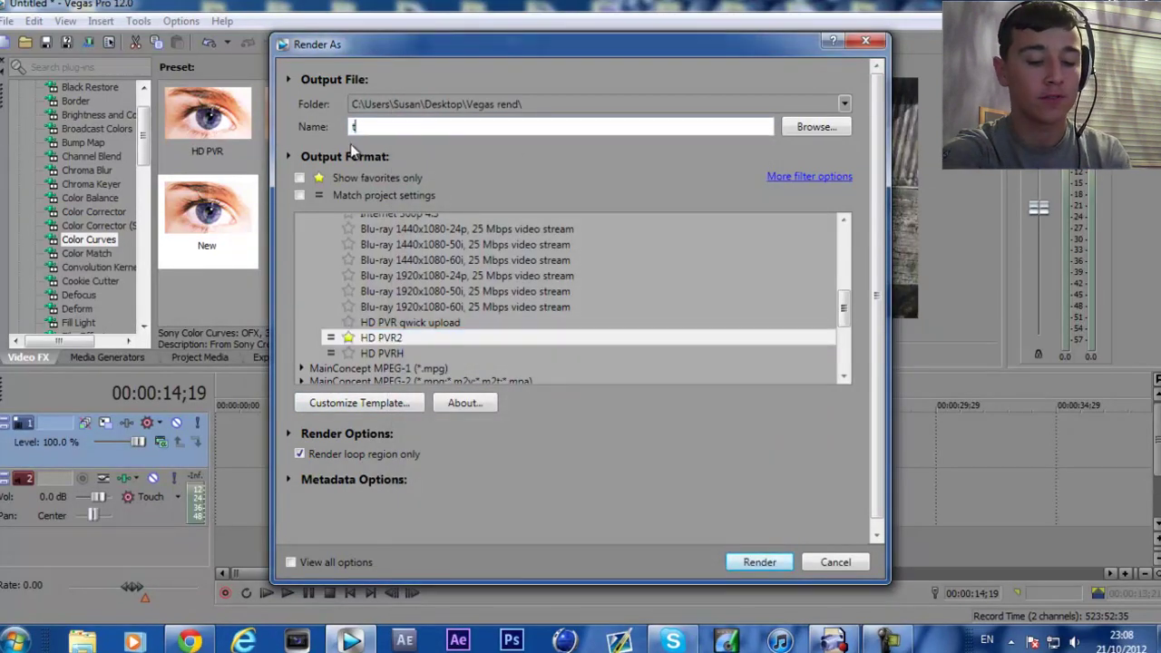
pyautogui.write('ut for')
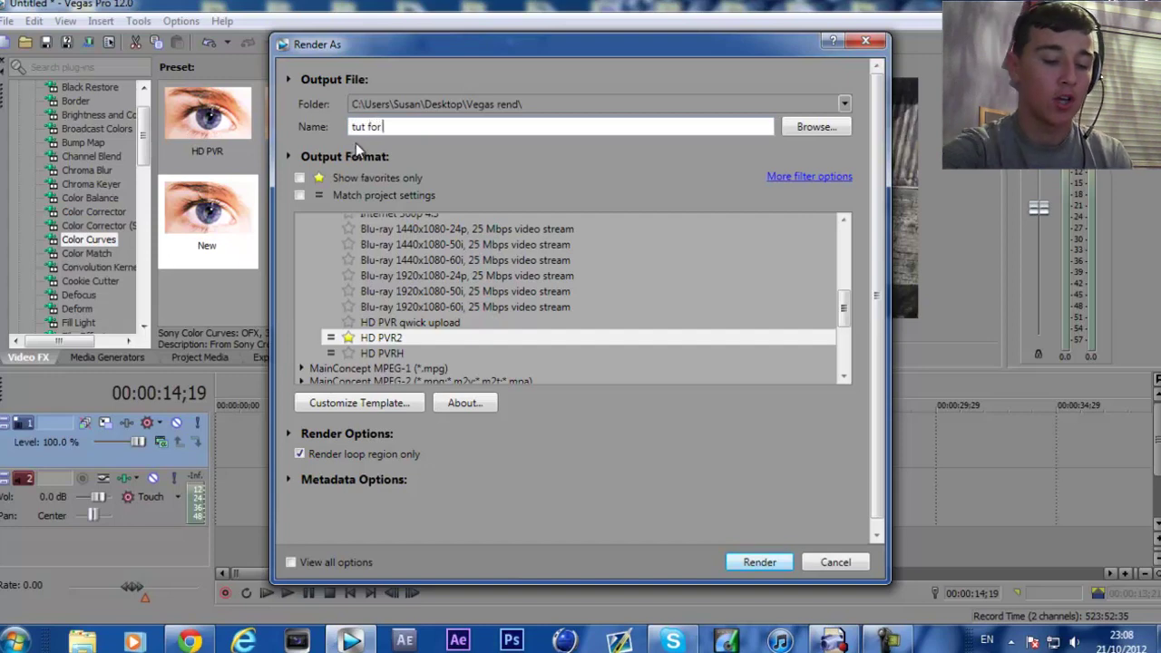
pyautogui.write(' subscribi')
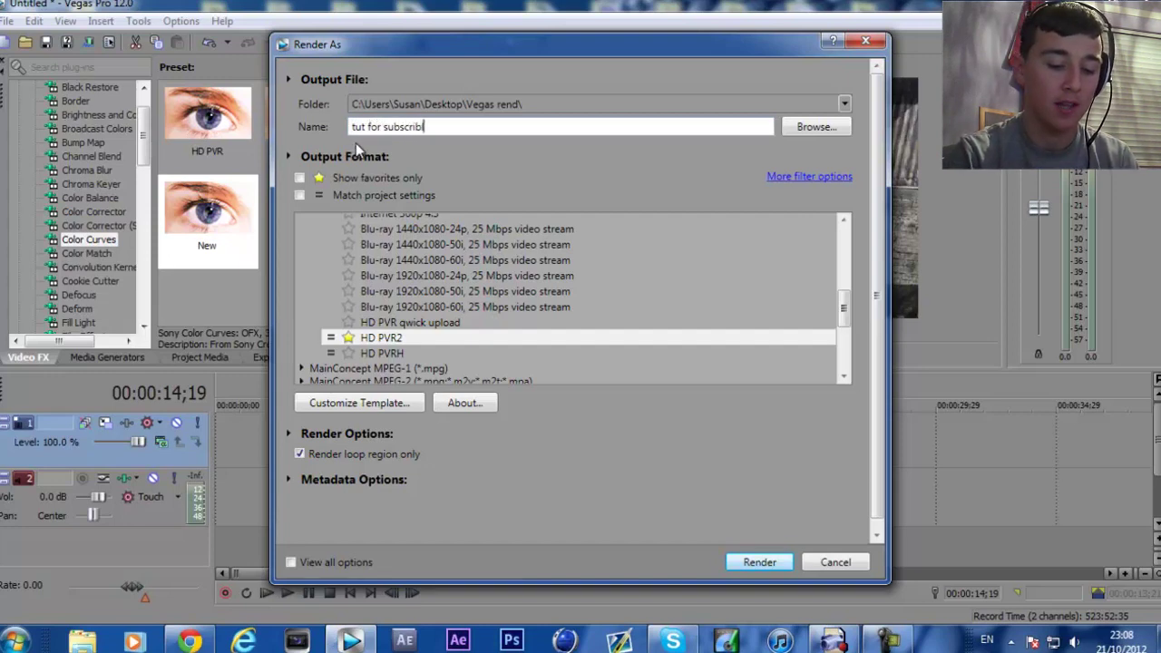
pyautogui.write('ings')
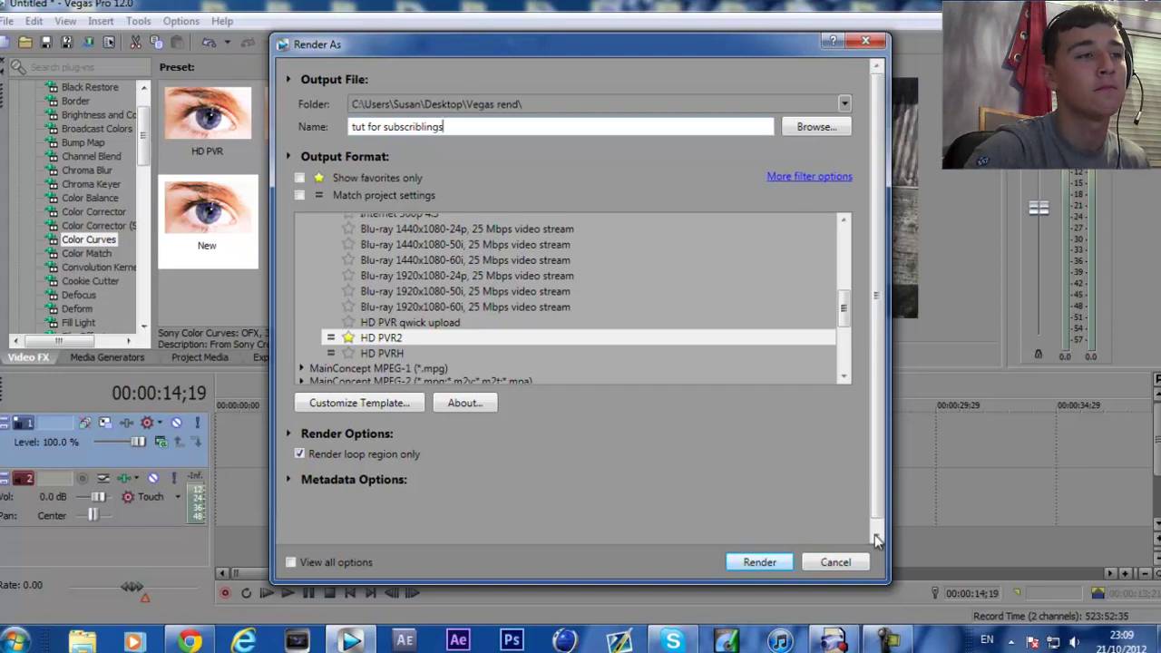
pyautogui.click(836, 562)
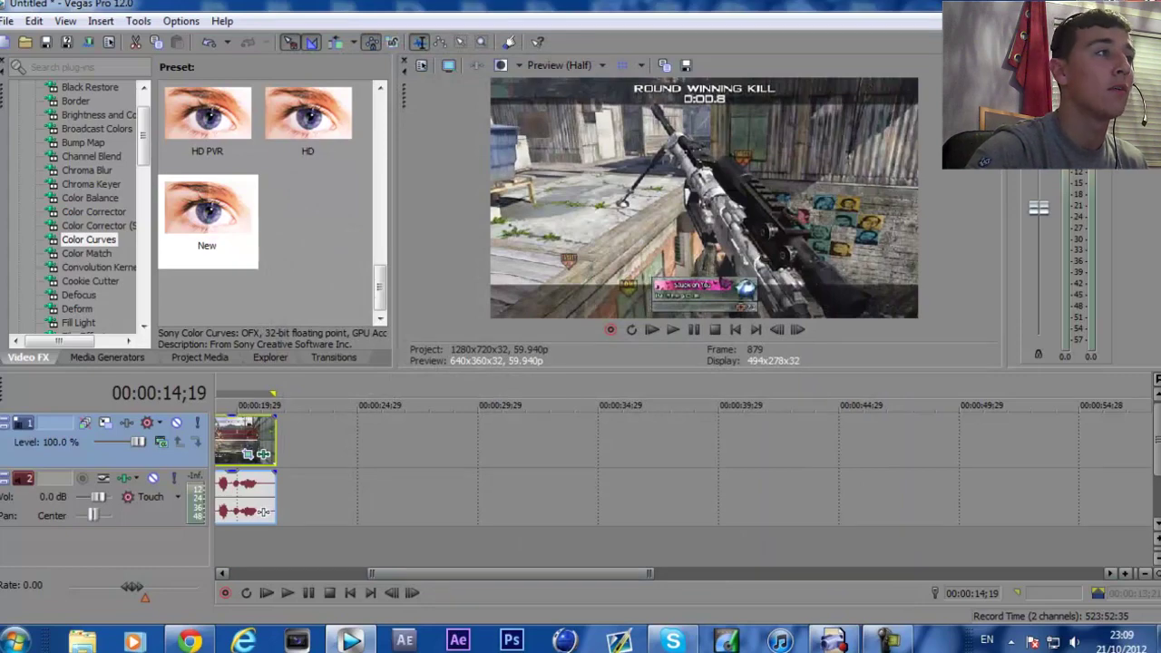
# - Minimize the editor and bring up the screen recorder window
pyautogui.click(351, 641)
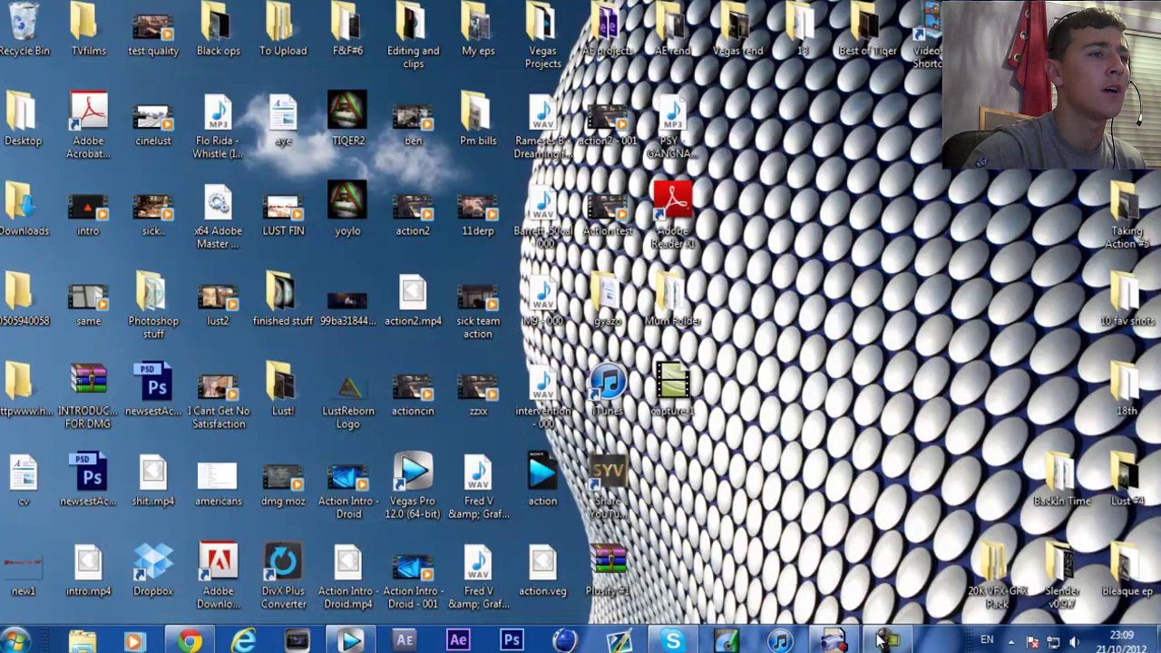
pyautogui.click(880, 641)
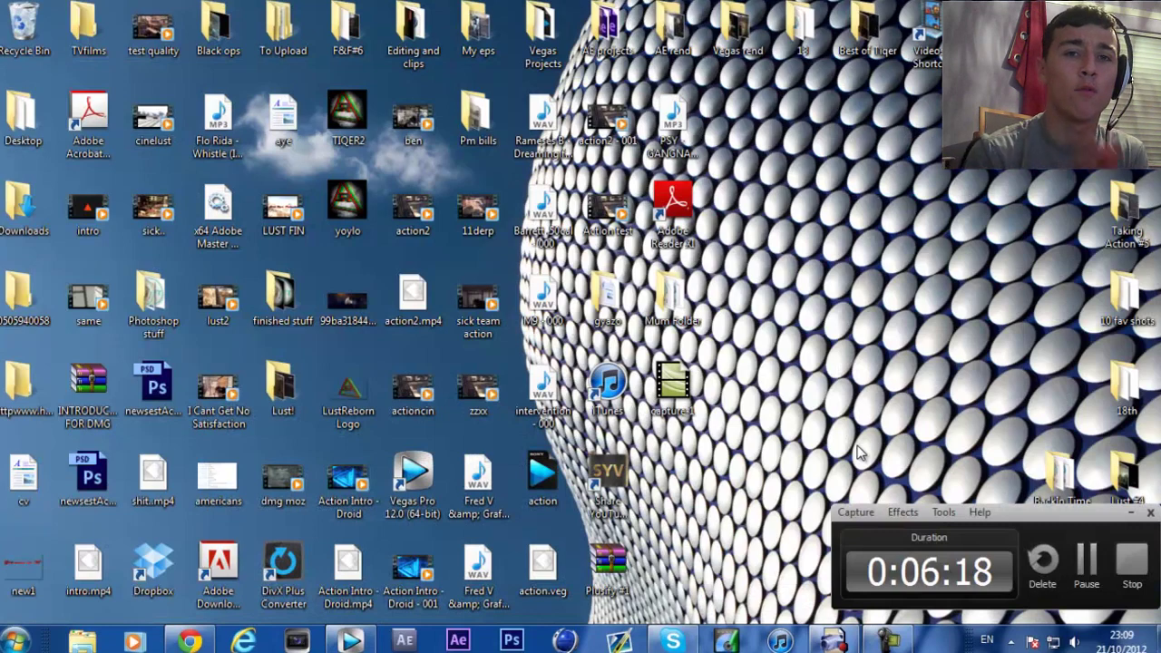